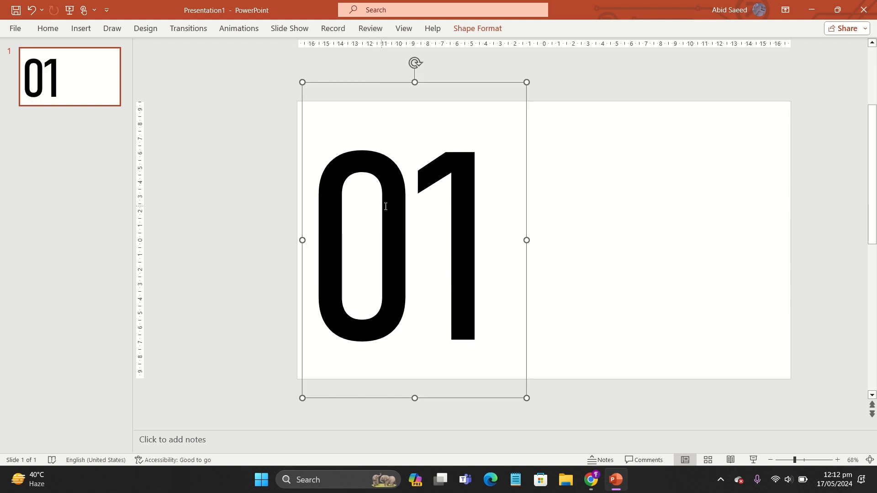
Step: Increase the '01' font size to 600 and widen its text box to fit the larger digits
{"action": "left_click_drag", "start_coordinate": [527, 177], "coordinate": [522, 177]}
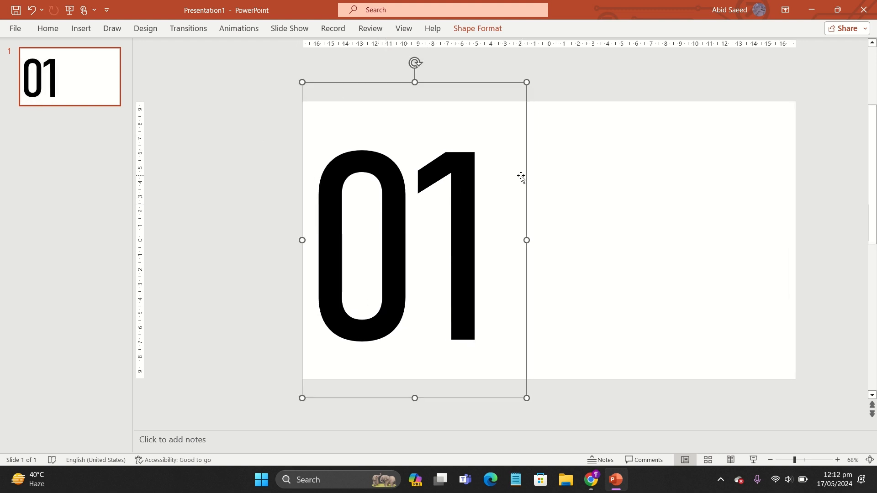
{"action": "double_click", "coordinate": [388, 187]}
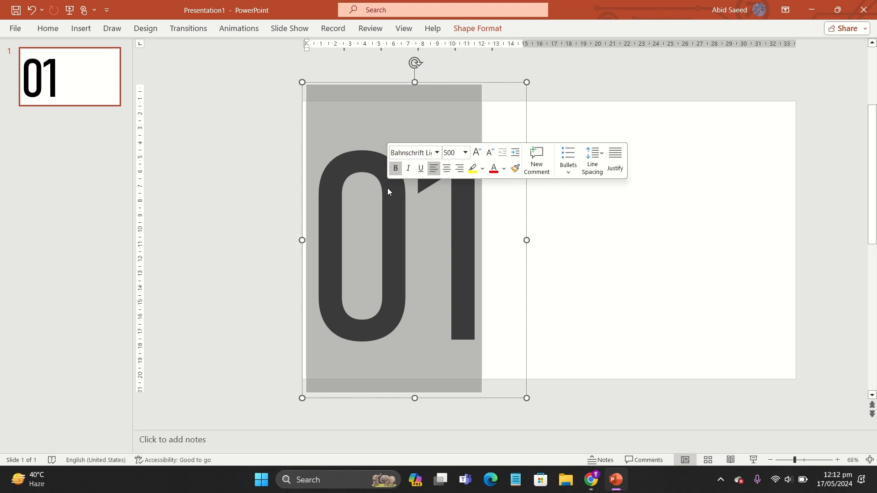
{"action": "left_click", "coordinate": [477, 153]}
{"action": "scroll", "coordinate": [581, 402], "scroll_direction": "down", "scroll_amount": 4}
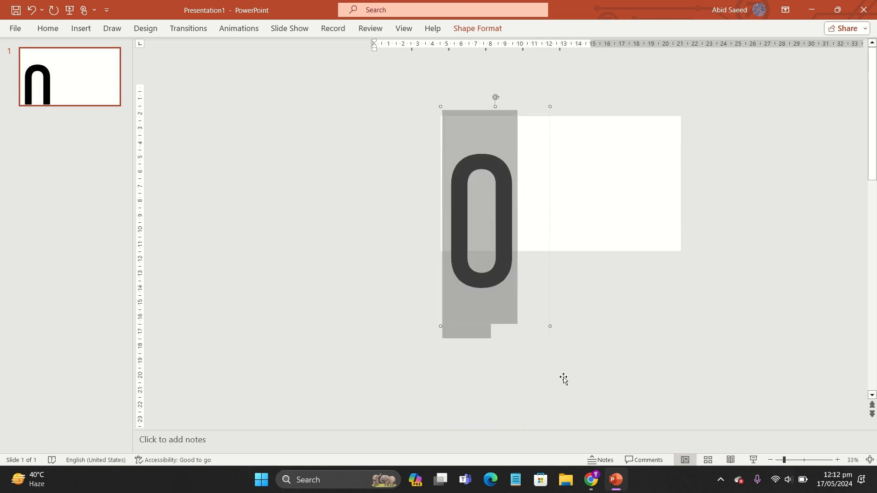
{"action": "left_click_drag", "start_coordinate": [496, 326], "coordinate": [594, 325]}
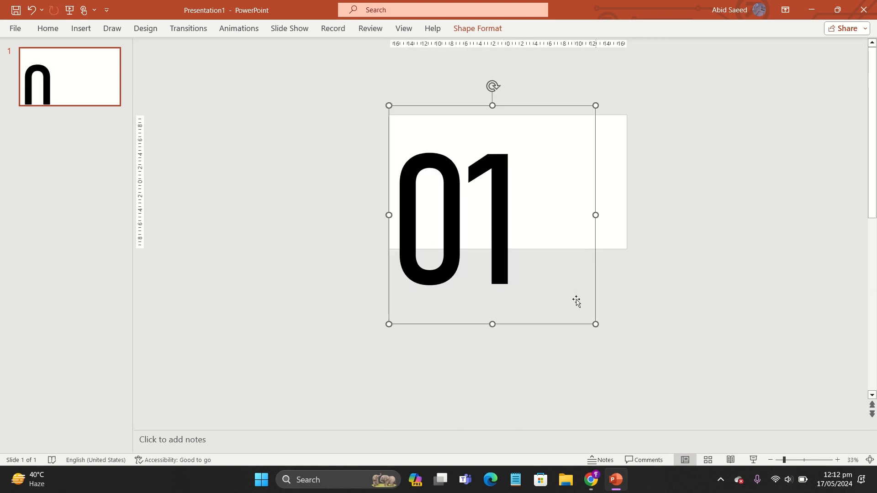
{"action": "left_click_drag", "start_coordinate": [522, 326], "coordinate": [516, 286]}
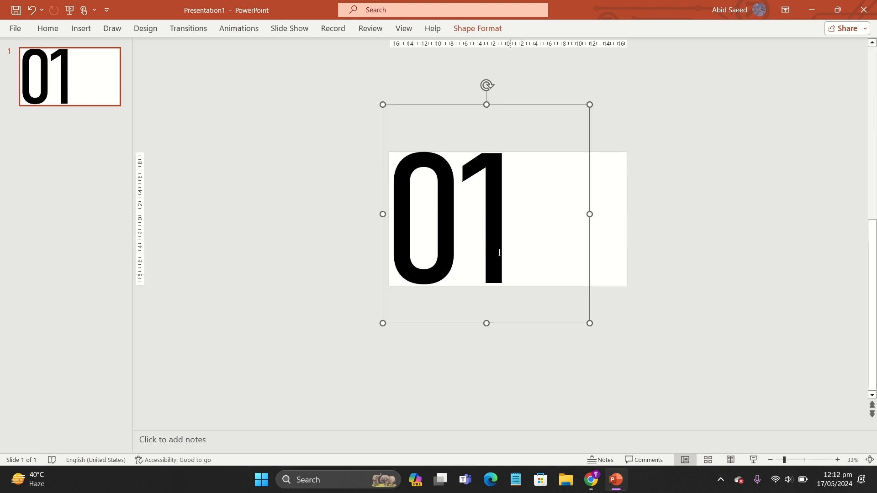
Step: Decrease the '01' font size one step and adjust its text box on the slide
{"action": "left_click", "coordinate": [475, 203]}
{"action": "double_click", "coordinate": [474, 204]}
{"action": "left_click", "coordinate": [575, 168]}
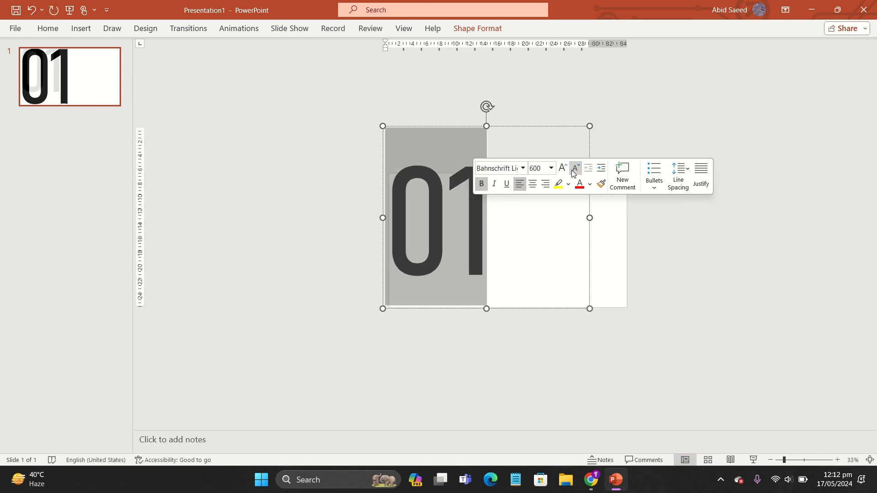
{"action": "left_click_drag", "start_coordinate": [433, 314], "coordinate": [438, 332]}
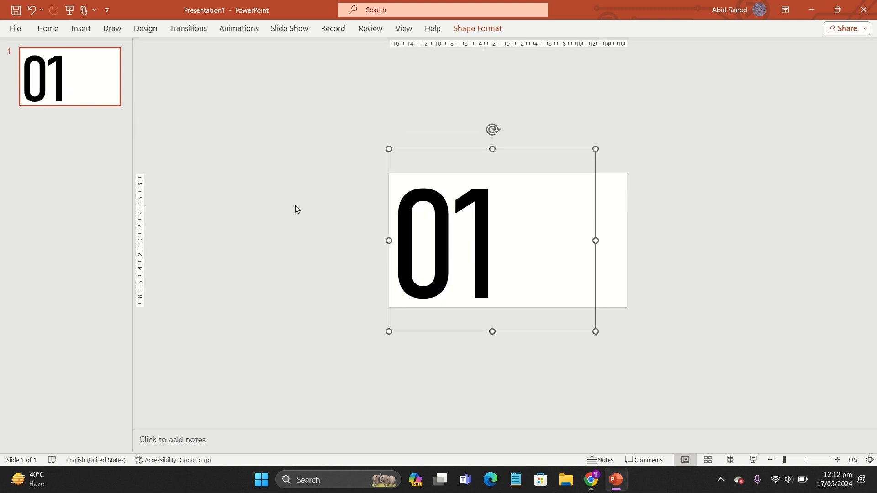
{"action": "scroll", "coordinate": [295, 205], "scroll_direction": "up", "scroll_amount": 2}
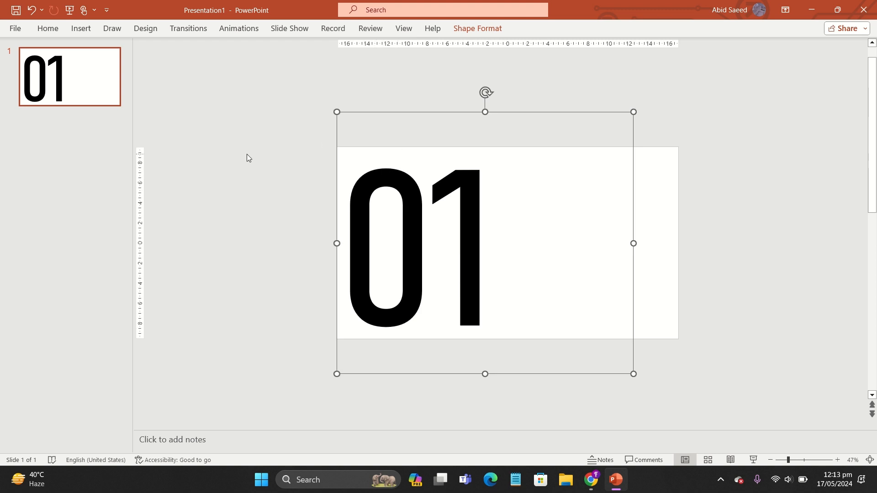
{"action": "left_click", "coordinate": [247, 155]}
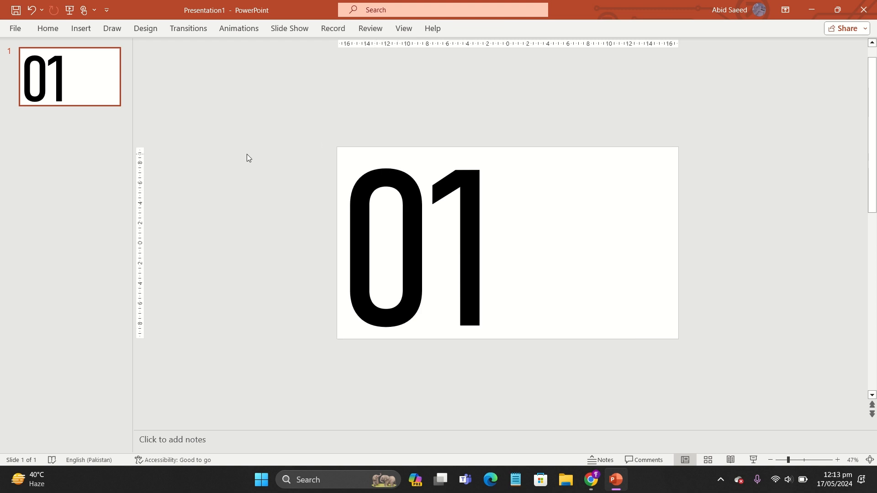
Step: Insert a forest picture from the device onto the slide
{"action": "left_click", "coordinate": [76, 32]}
{"action": "left_click", "coordinate": [80, 65]}
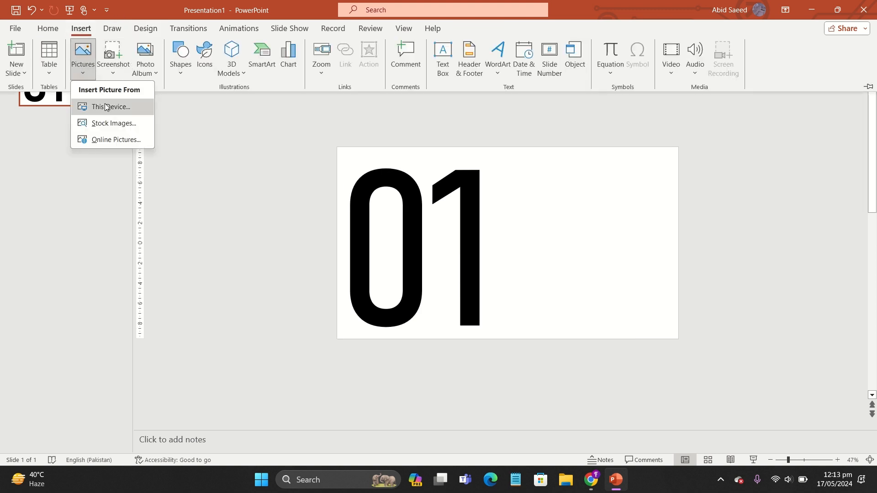
{"action": "left_click", "coordinate": [105, 107]}
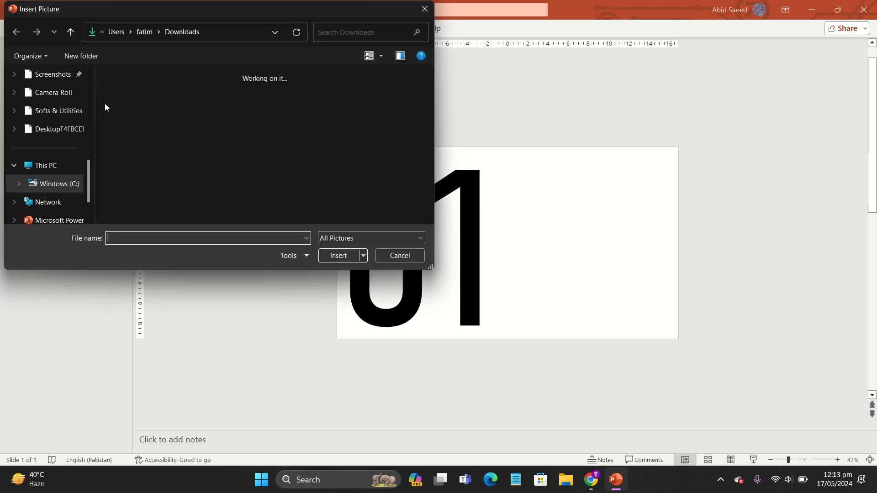
{"action": "double_click", "coordinate": [137, 123]}
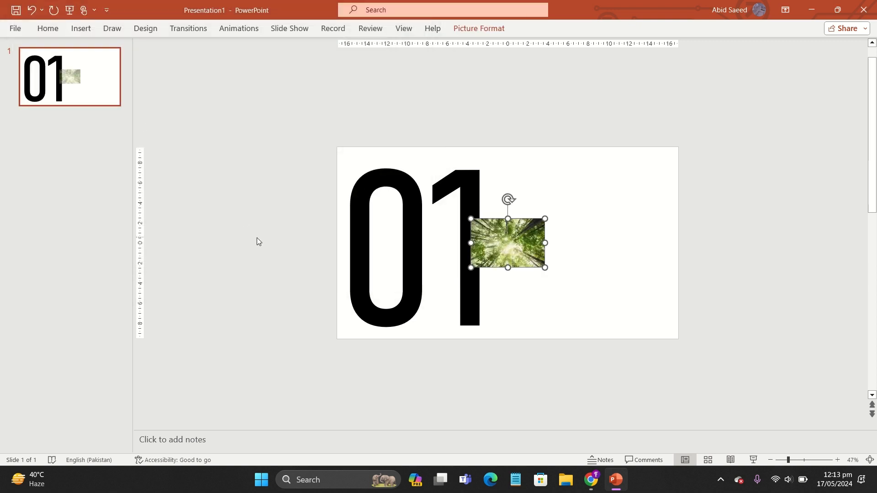
Step: Enlarge the forest picture and move it over the '01' digits
{"action": "left_click_drag", "start_coordinate": [472, 218], "coordinate": [299, 104]}
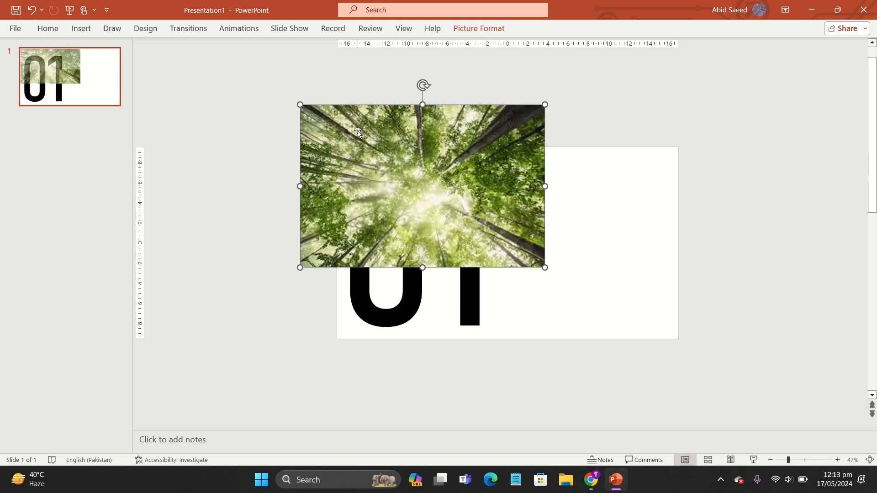
{"action": "left_click_drag", "start_coordinate": [357, 131], "coordinate": [366, 192]}
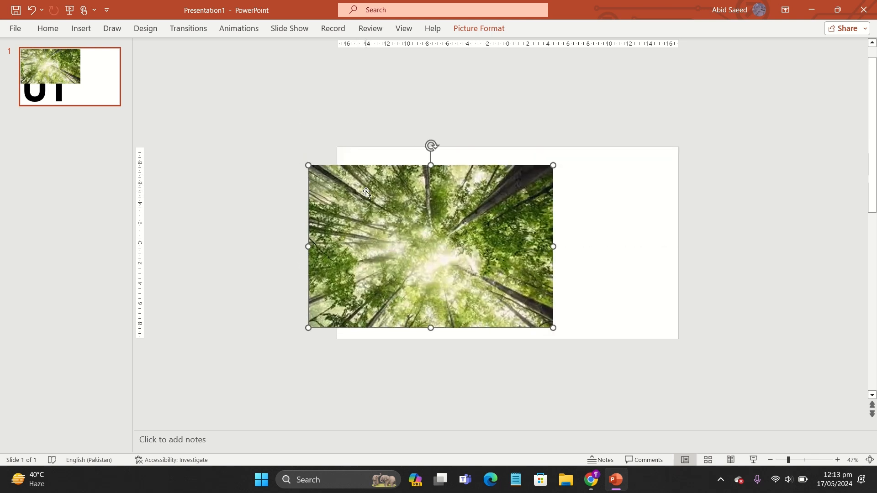
Step: Send the forest picture behind the '01' text, then intersect both shapes so the digits are filled with the picture
{"action": "right_click", "coordinate": [372, 191]}
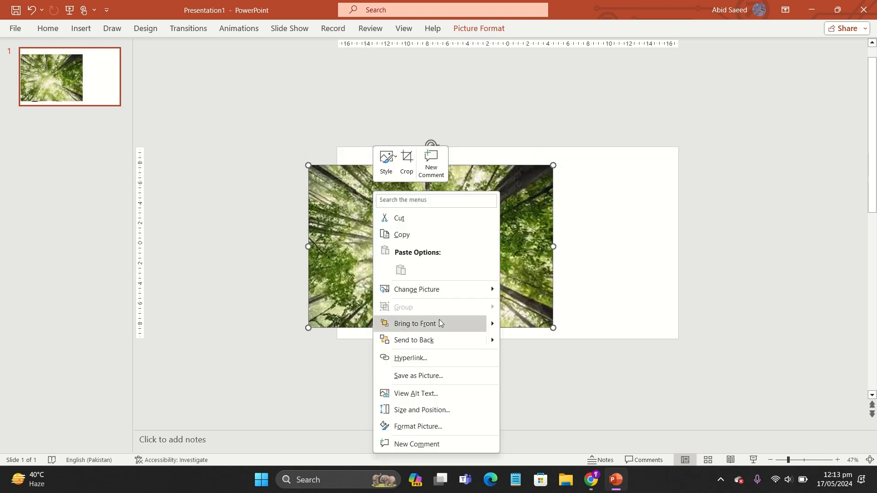
{"action": "left_click", "coordinate": [440, 337]}
{"action": "left_click", "coordinate": [444, 268]}
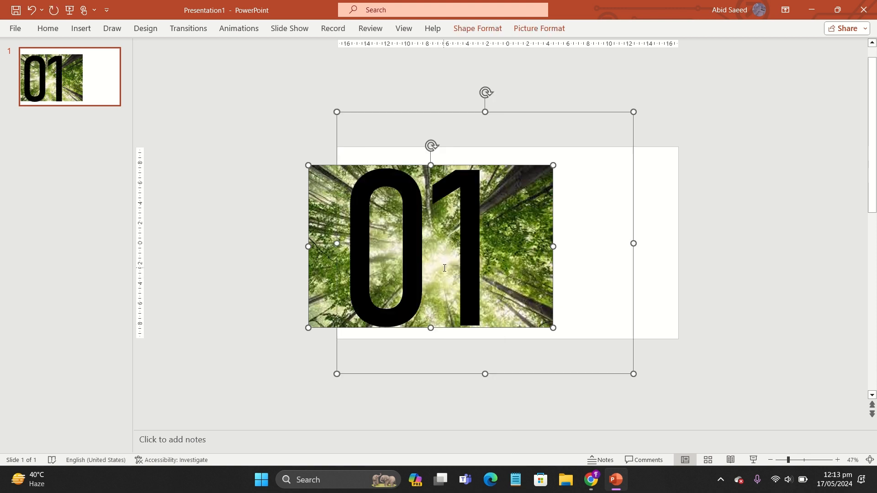
{"action": "left_click", "coordinate": [487, 36]}
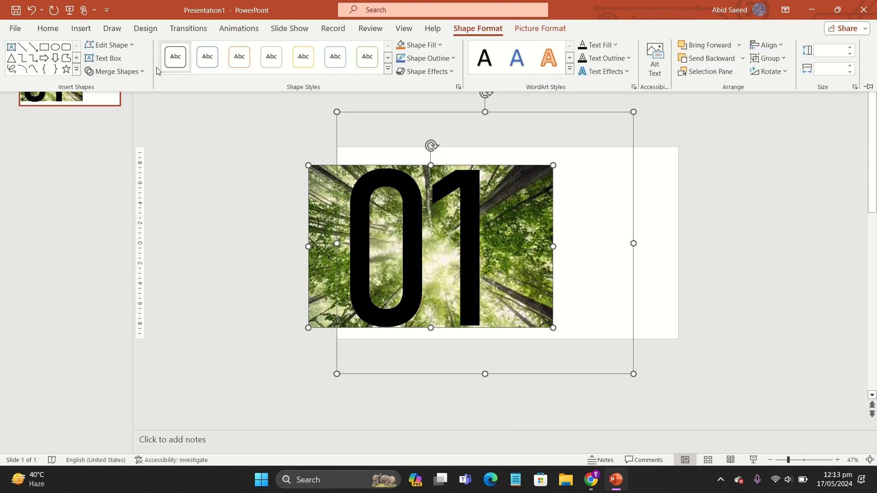
{"action": "left_click", "coordinate": [142, 71]}
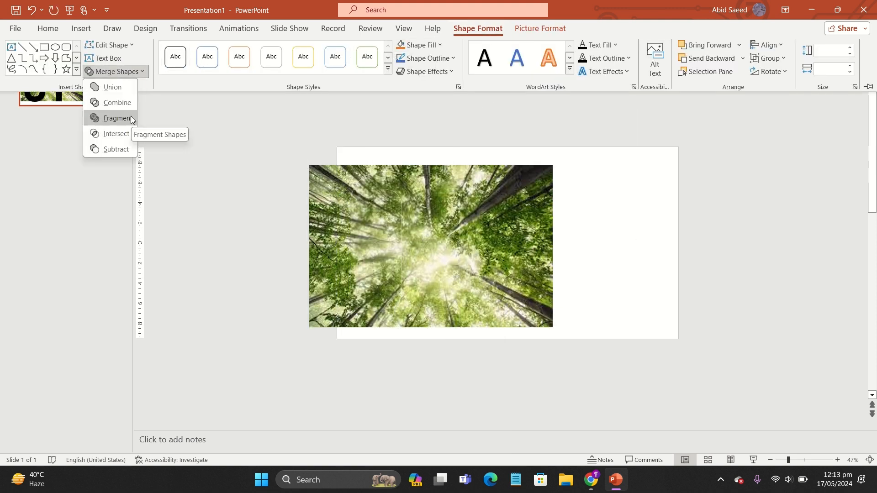
{"action": "left_click", "coordinate": [125, 132]}
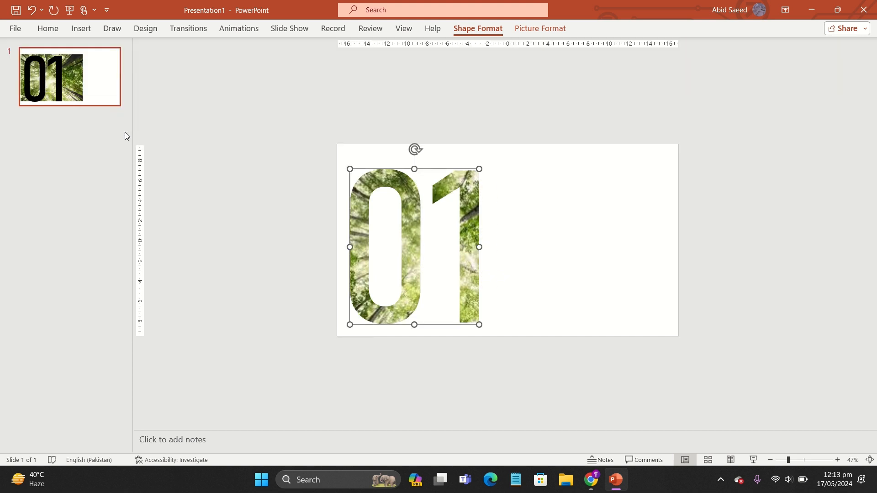
Step: Nudge the picture-filled digits slightly on the slide
{"action": "left_click_drag", "start_coordinate": [405, 171], "coordinate": [414, 166]}
{"action": "left_click", "coordinate": [267, 182]}
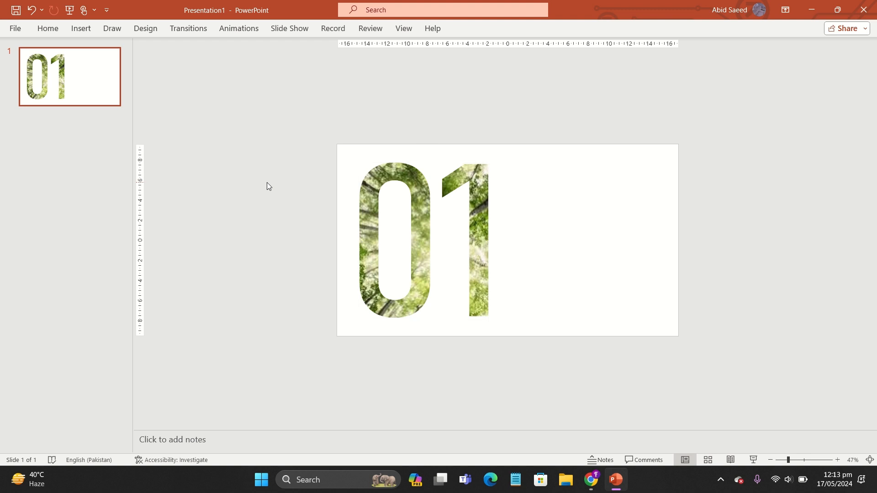
Step: Add a new blank slide after slide 1 and open it
{"action": "right_click", "coordinate": [86, 76]}
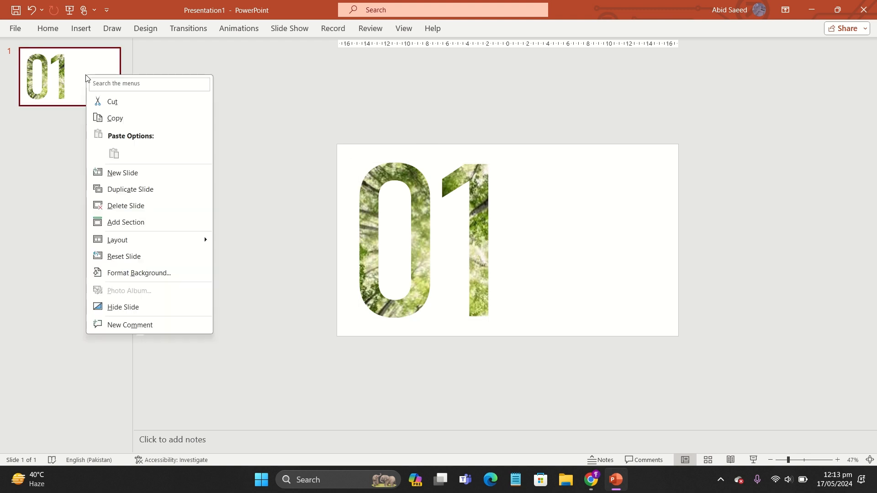
{"action": "left_click", "coordinate": [127, 173]}
{"action": "left_click", "coordinate": [105, 99]}
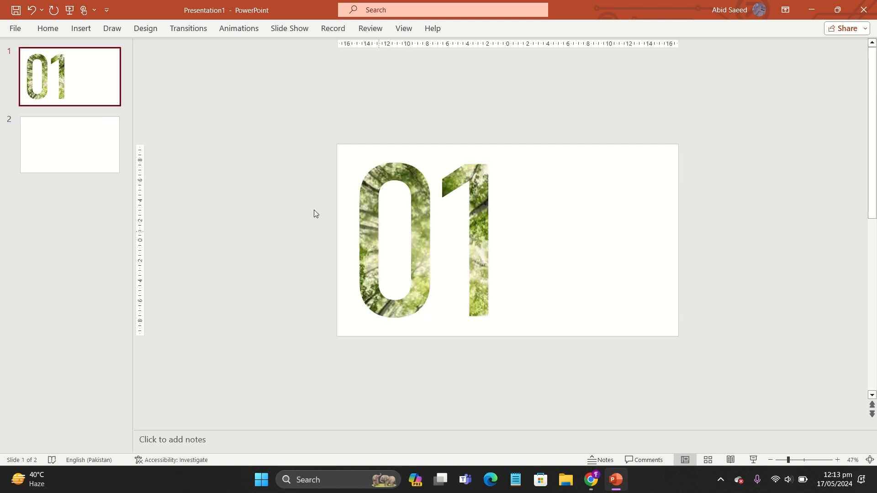
{"action": "left_click", "coordinate": [68, 141]}
Step: Draw a text box across slide 2 and enter 02
{"action": "left_click", "coordinate": [81, 29]}
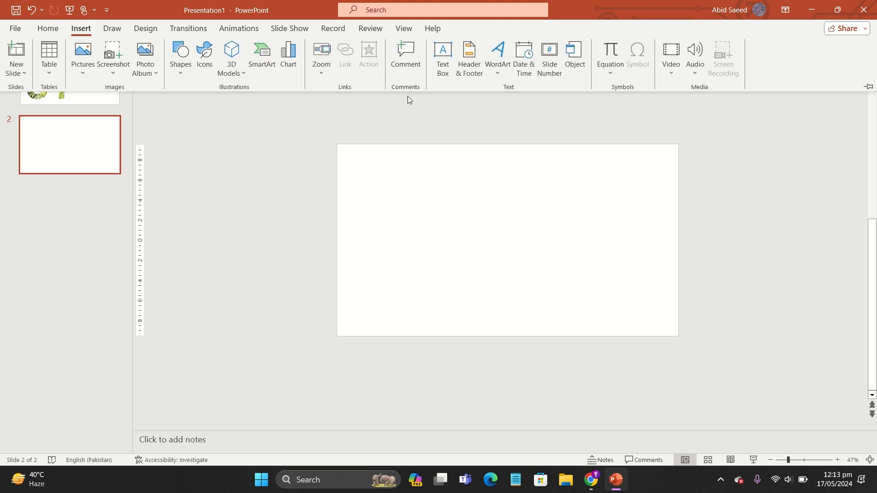
{"action": "left_click", "coordinate": [442, 64]}
{"action": "left_click_drag", "start_coordinate": [344, 146], "coordinate": [508, 327]}
{"action": "type", "text": "02"}
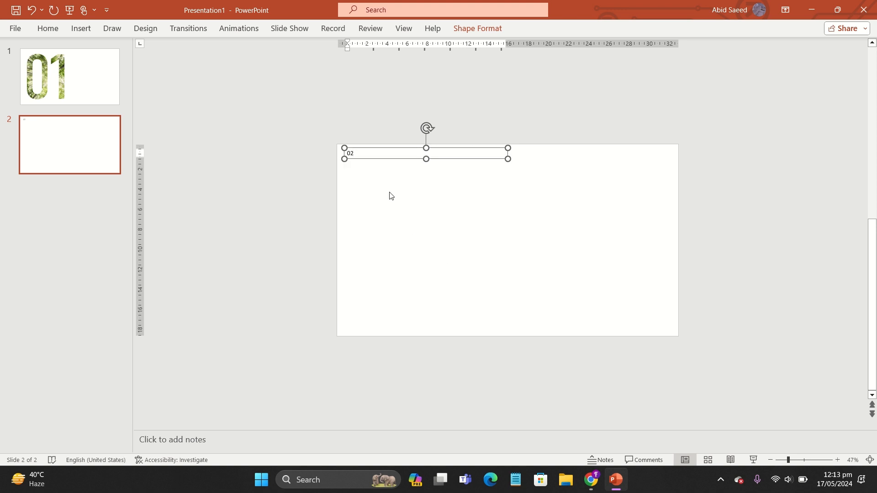
Step: Set the '02' text to Bahnschrift Light Condensed at size 500
{"action": "double_click", "coordinate": [351, 154]}
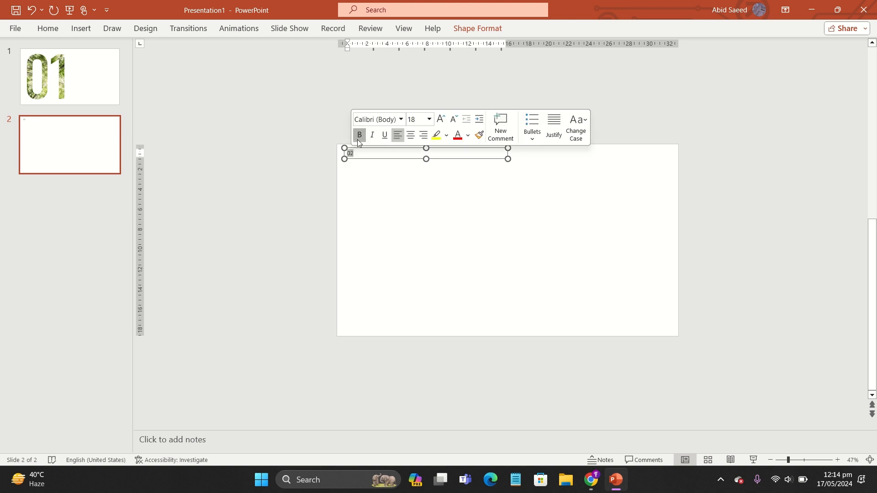
{"action": "left_click", "coordinate": [402, 120]}
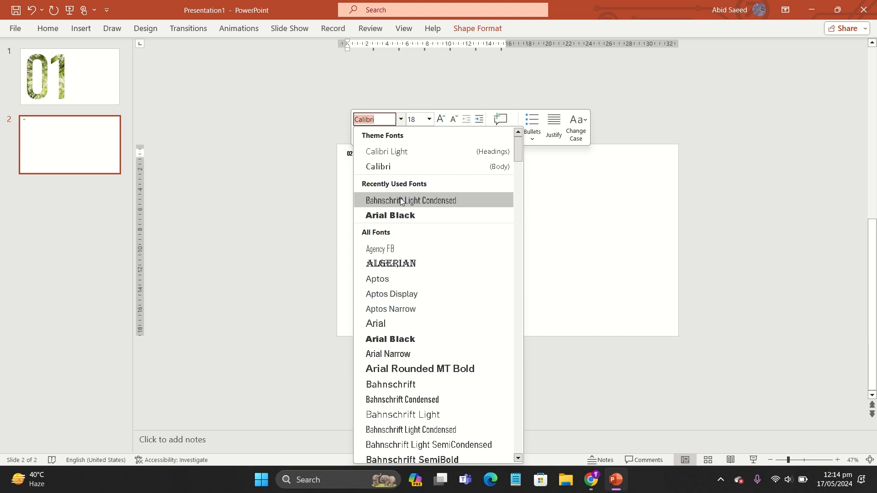
{"action": "left_click", "coordinate": [401, 201]}
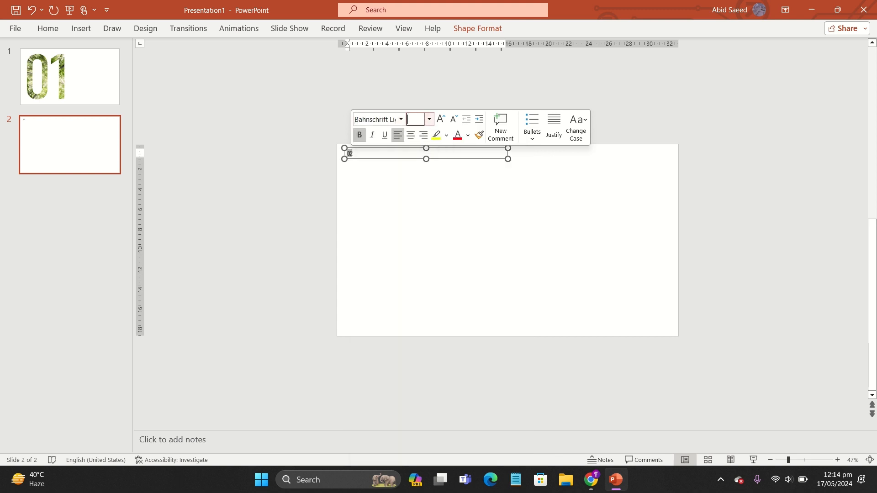
{"action": "type", "text": "500"}
{"action": "key", "text": "Return"}
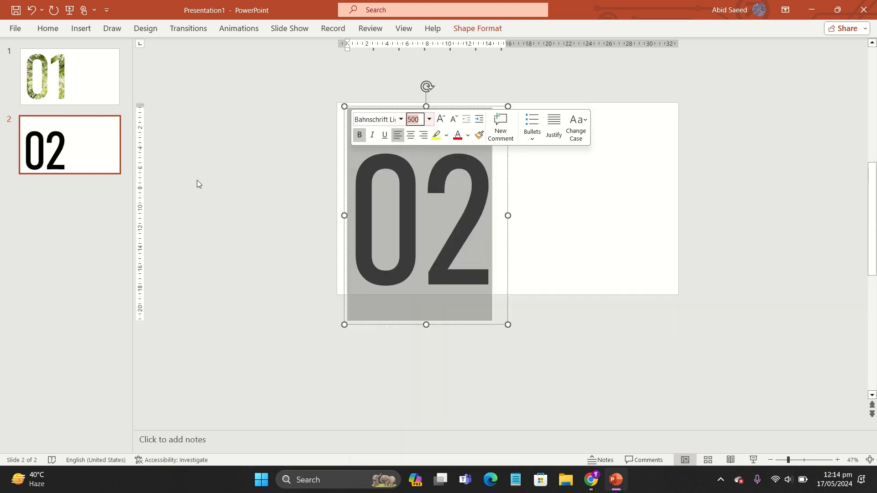
Step: Increase the '02' font size to 600 and widen and reposition its text box
{"action": "left_click", "coordinate": [196, 180]}
{"action": "double_click", "coordinate": [364, 206]}
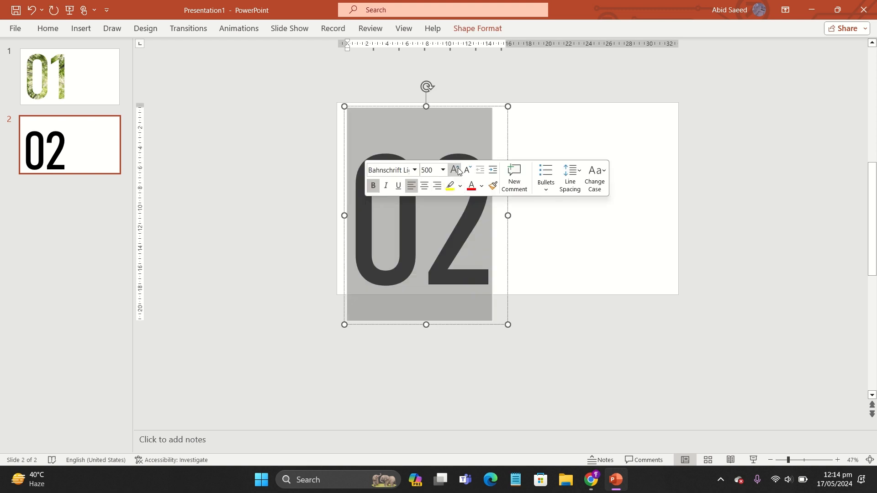
{"action": "left_click", "coordinate": [459, 171]}
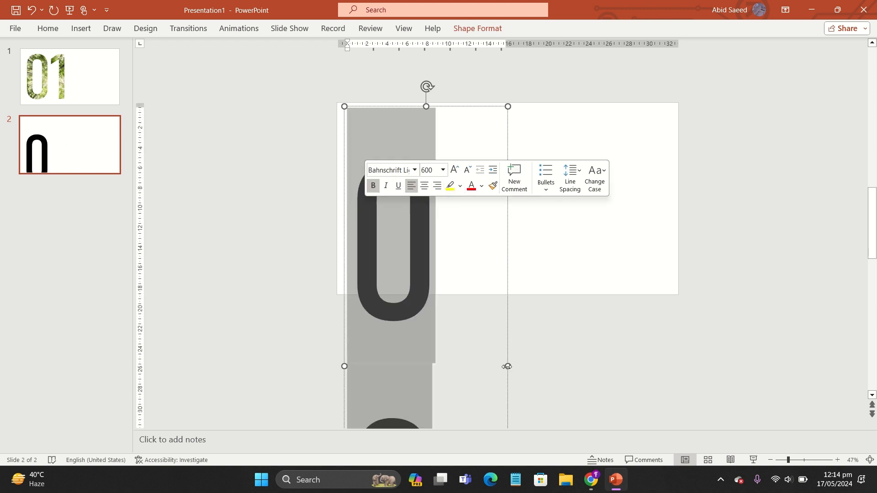
{"action": "left_click_drag", "start_coordinate": [507, 366], "coordinate": [588, 366]}
{"action": "left_click_drag", "start_coordinate": [485, 106], "coordinate": [476, 67]}
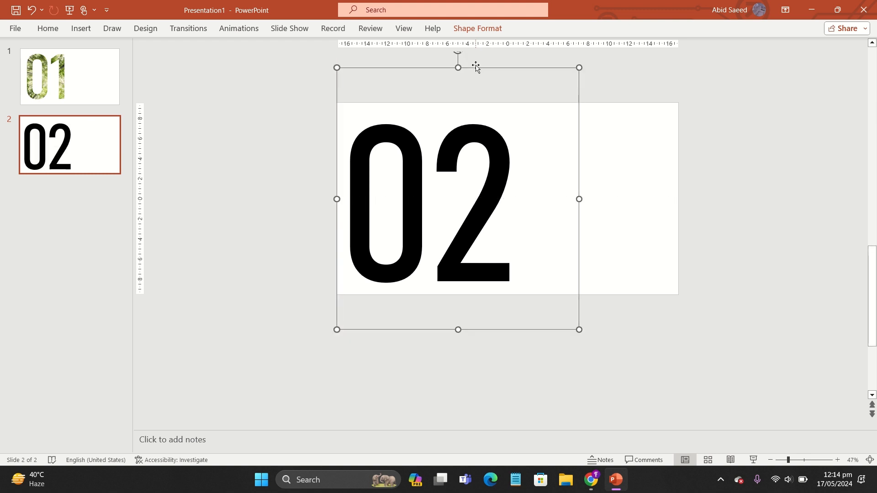
{"action": "double_click", "coordinate": [384, 151]}
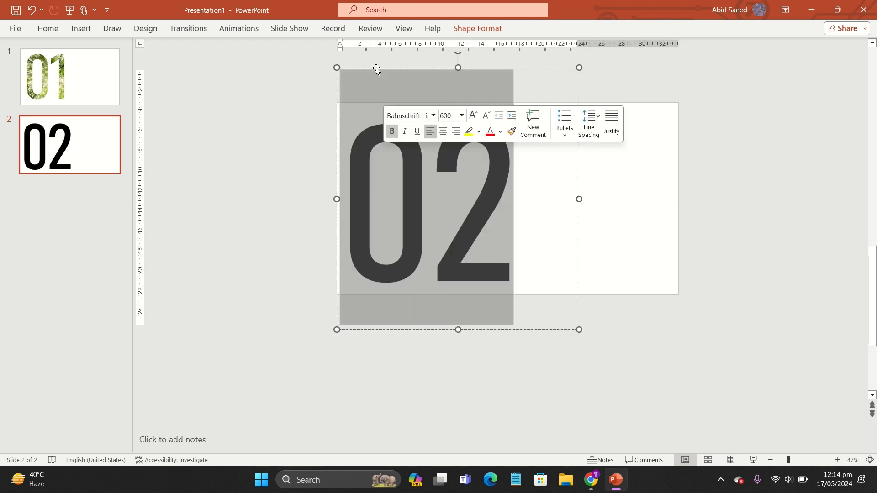
{"action": "left_click_drag", "start_coordinate": [376, 69], "coordinate": [378, 68]}
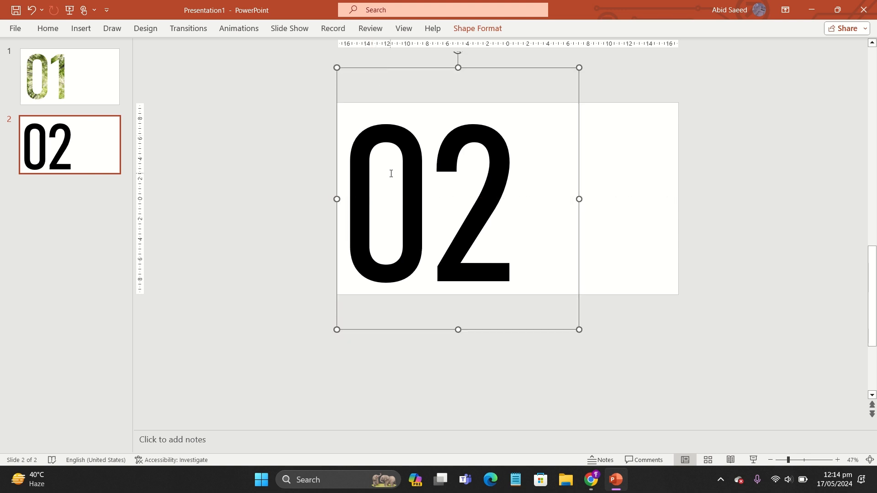
{"action": "double_click", "coordinate": [392, 173]}
{"action": "left_click", "coordinate": [287, 152]}
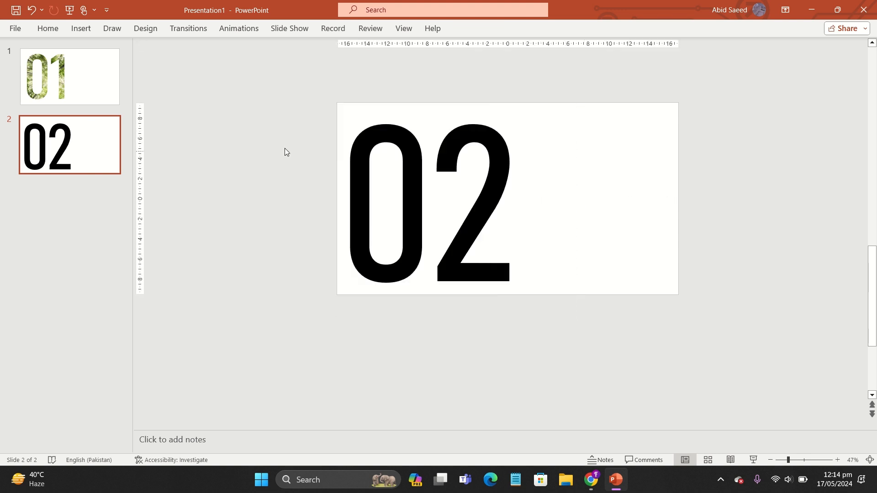
Step: Insert a desert photo from the device onto slide 2, place it over the 02 and send it to the back
{"action": "left_click", "coordinate": [83, 31]}
{"action": "left_click", "coordinate": [82, 66]}
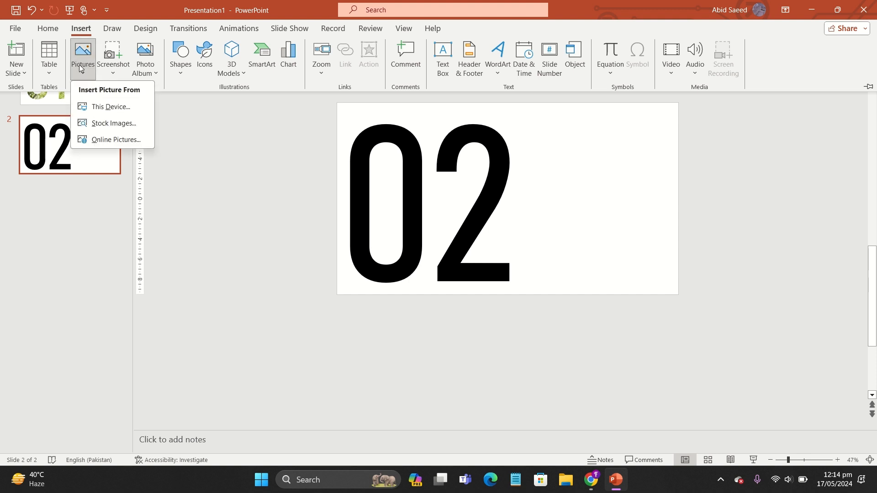
{"action": "left_click", "coordinate": [97, 106]}
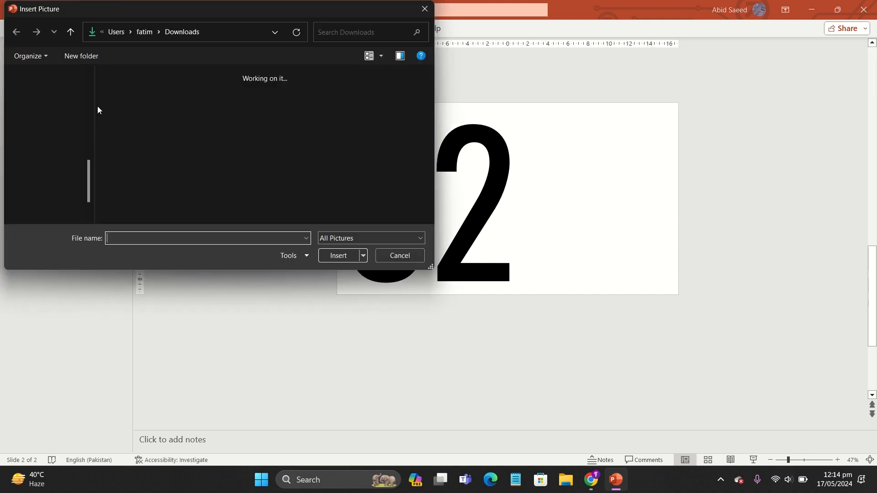
{"action": "double_click", "coordinate": [287, 100]}
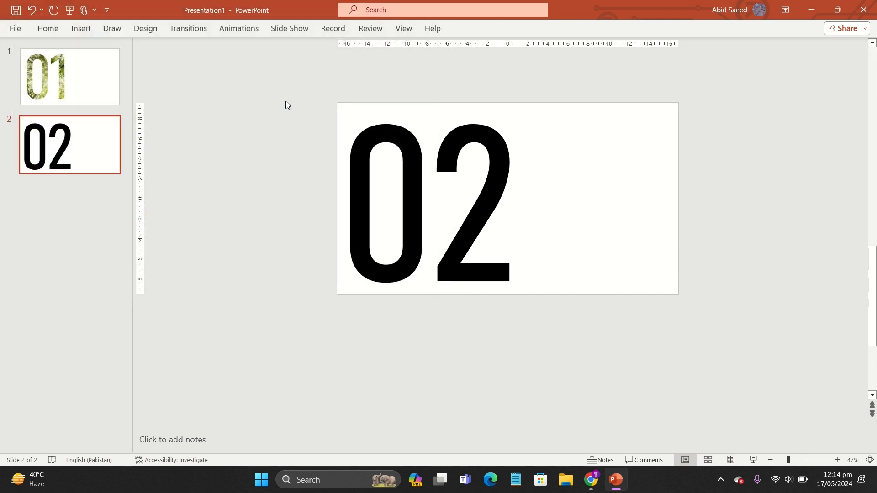
{"action": "left_click_drag", "start_coordinate": [471, 175], "coordinate": [284, 53]}
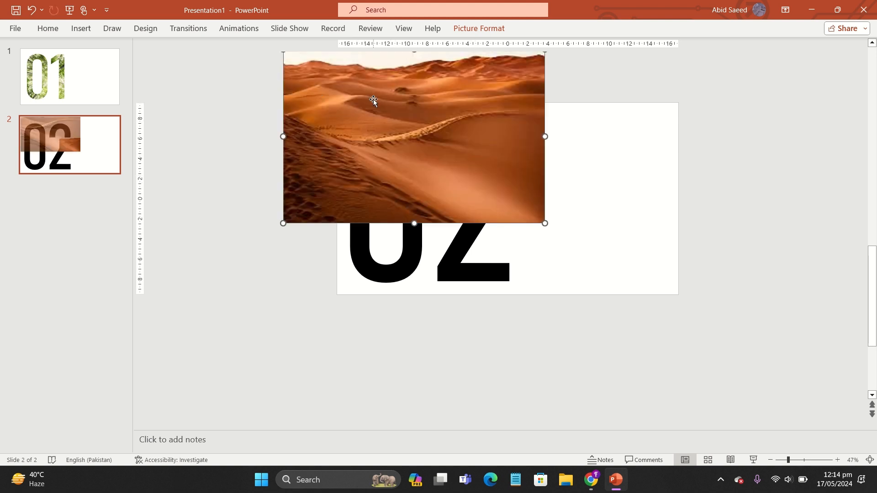
{"action": "left_click_drag", "start_coordinate": [372, 98], "coordinate": [396, 162]}
{"action": "right_click", "coordinate": [396, 162]}
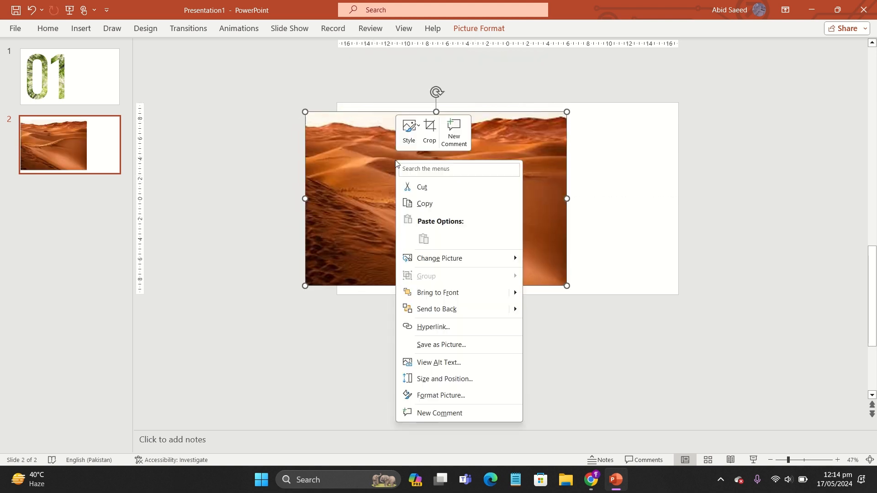
{"action": "left_click", "coordinate": [454, 310]}
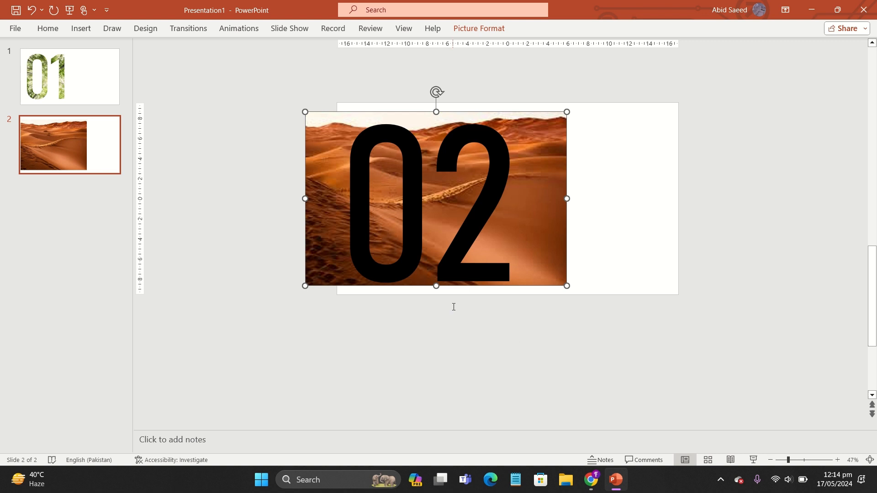
Step: Intersect the 02 text with the desert photo using Merge Shapes and nudge the result slightly upward
{"action": "left_click", "coordinate": [430, 211], "text": "shift"}
{"action": "left_click", "coordinate": [465, 31]}
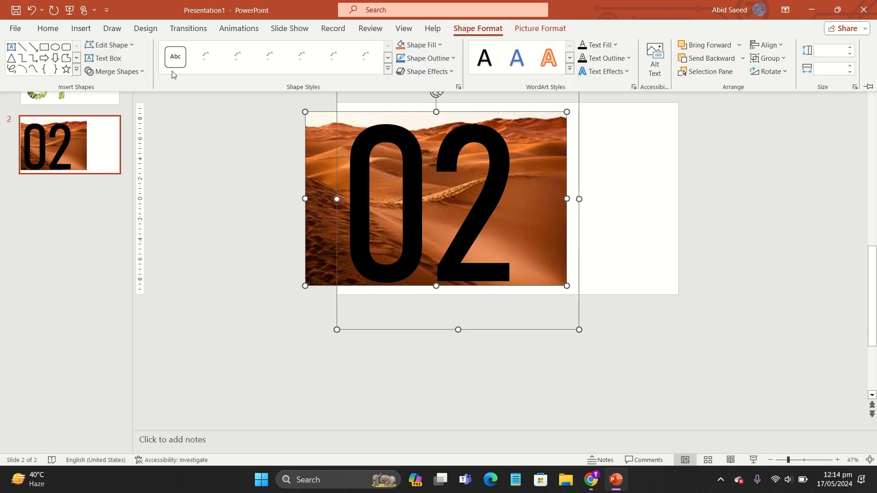
{"action": "left_click", "coordinate": [115, 71]}
{"action": "left_click", "coordinate": [128, 133]}
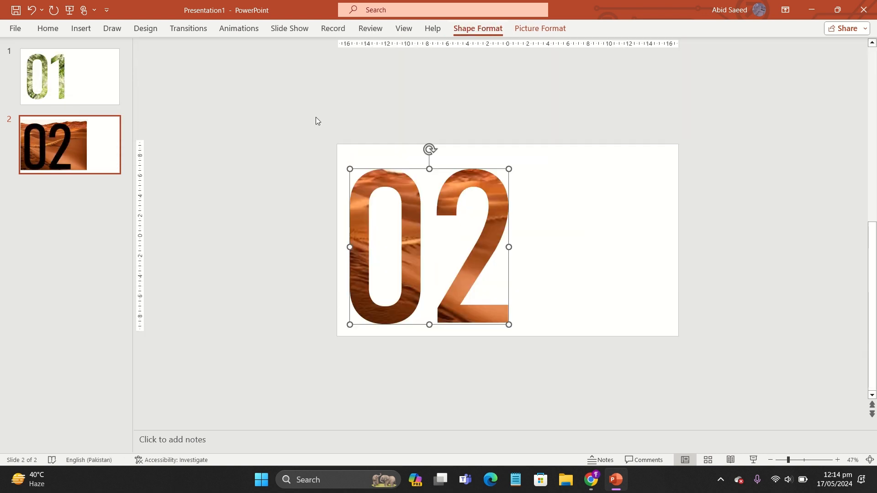
{"action": "left_click_drag", "start_coordinate": [396, 168], "coordinate": [392, 161]}
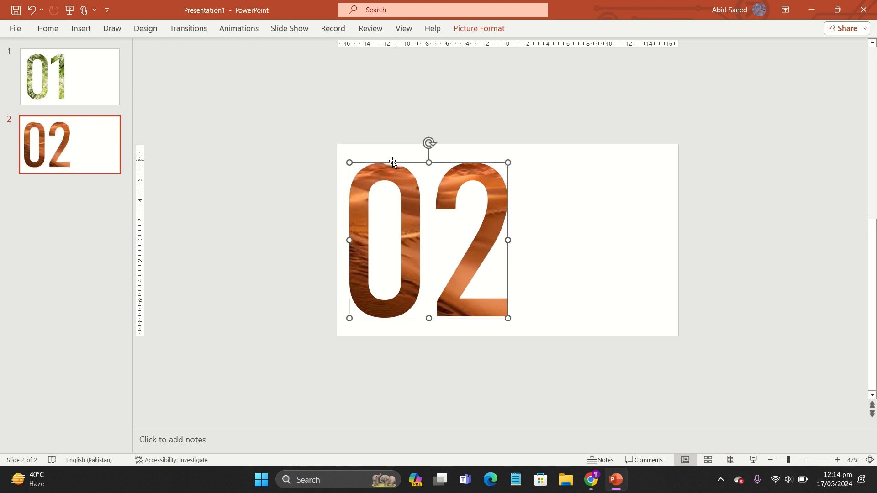
{"action": "left_click", "coordinate": [298, 173]}
Step: Duplicate slide 2 and delete the photo-filled number from the new slide 3
{"action": "right_click", "coordinate": [54, 150]}
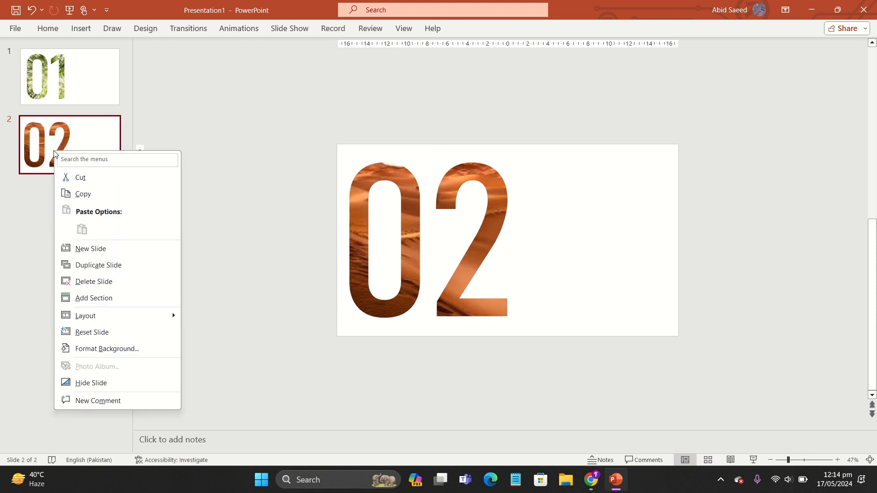
{"action": "left_click", "coordinate": [98, 266]}
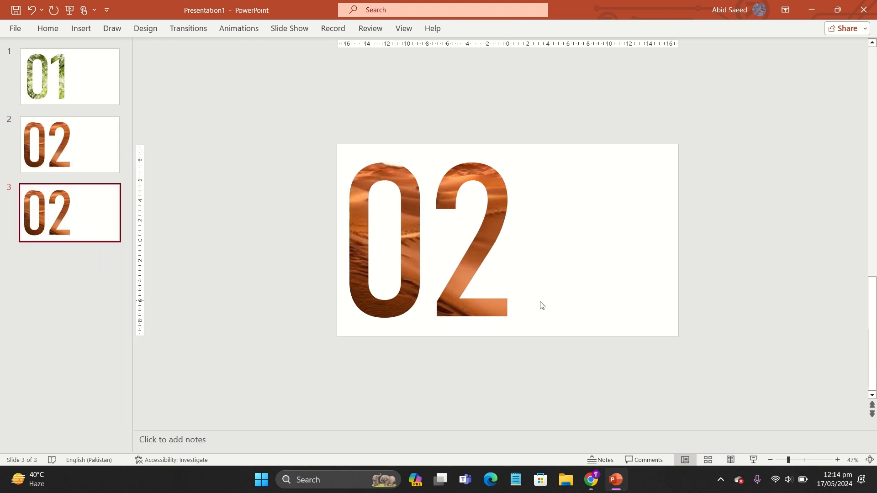
{"action": "left_click", "coordinate": [473, 263]}
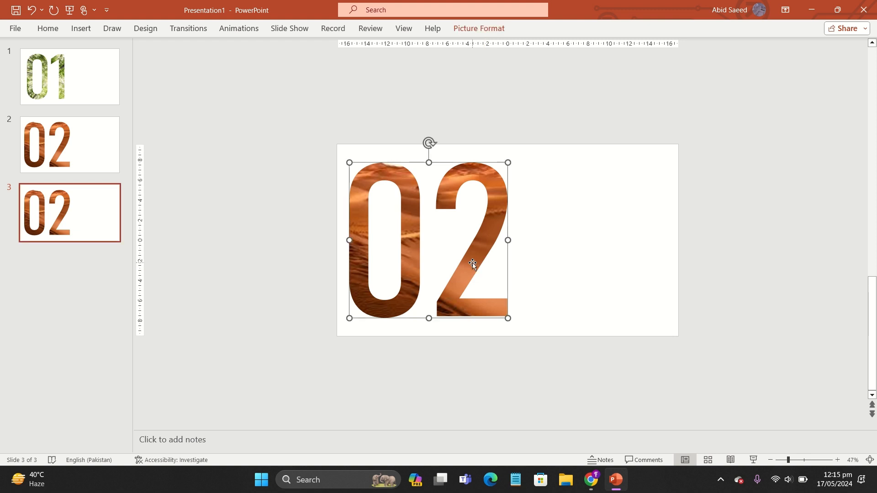
{"action": "left_click", "coordinate": [441, 234]}
{"action": "left_click", "coordinate": [457, 192]}
{"action": "key", "text": "Delete"}
Step: Draw a text box across slide 3 and start entering the number 0
{"action": "left_click", "coordinate": [80, 28]}
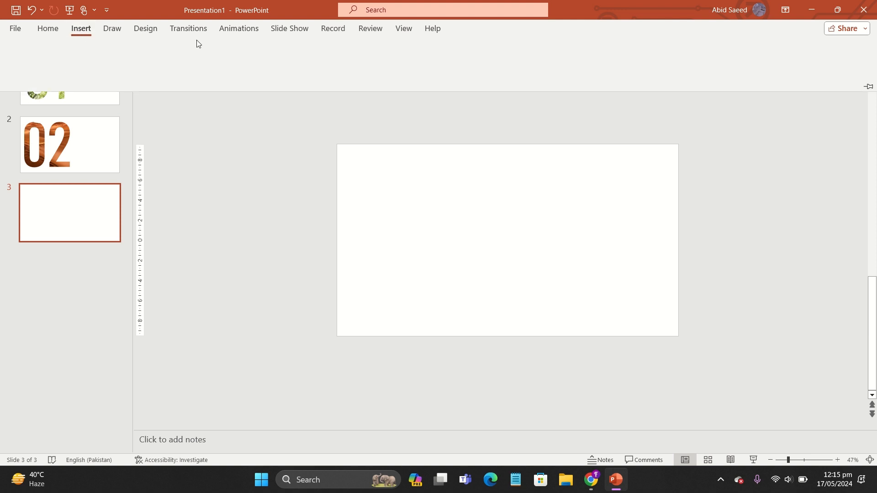
{"action": "left_click", "coordinate": [442, 58]}
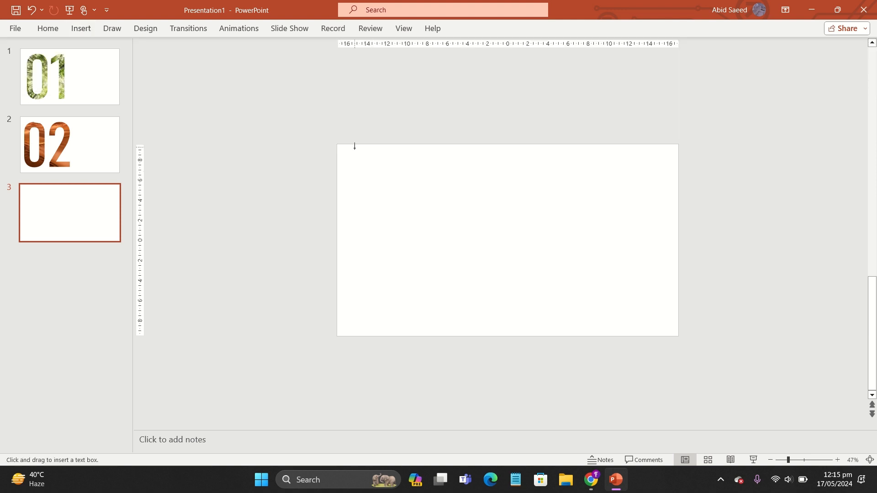
{"action": "left_click_drag", "start_coordinate": [355, 146], "coordinate": [488, 331]}
{"action": "type", "text": "0"}
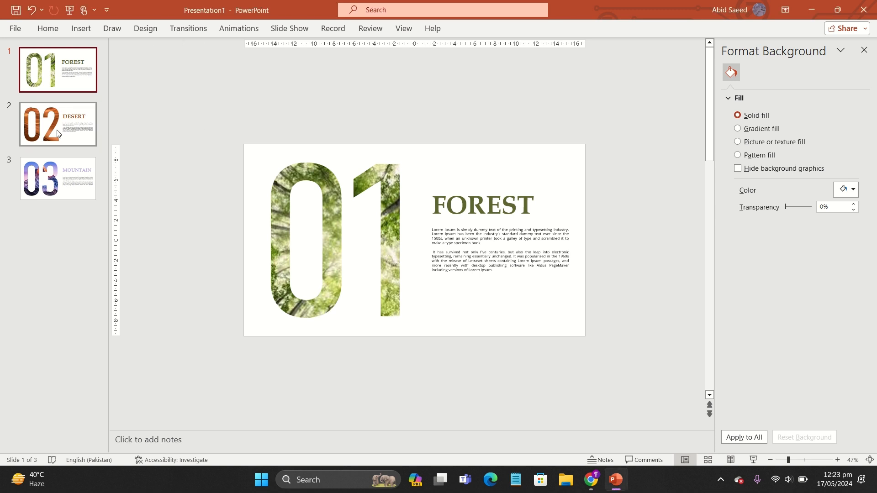
Step: Select all three slides and apply the Morph transition to them
{"action": "left_click", "coordinate": [68, 178], "text": "ctrl"}
{"action": "left_click", "coordinate": [80, 135], "text": "ctrl"}
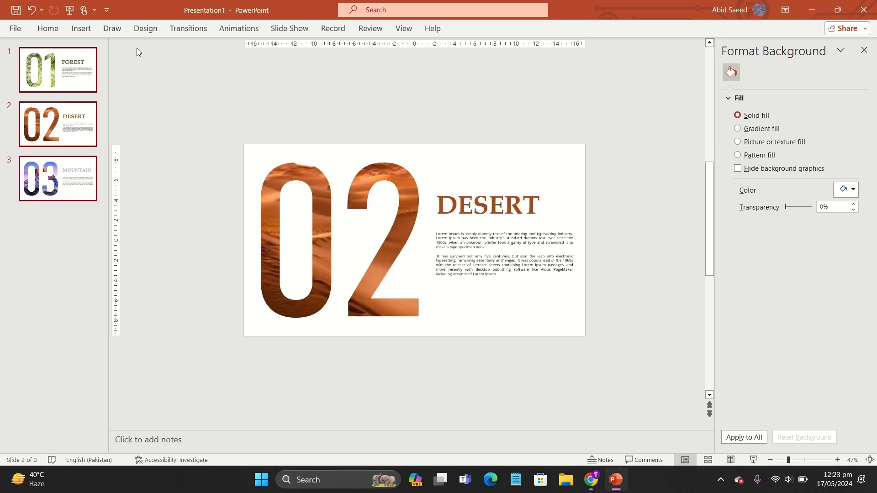
{"action": "left_click", "coordinate": [181, 30]}
{"action": "left_click", "coordinate": [109, 57]}
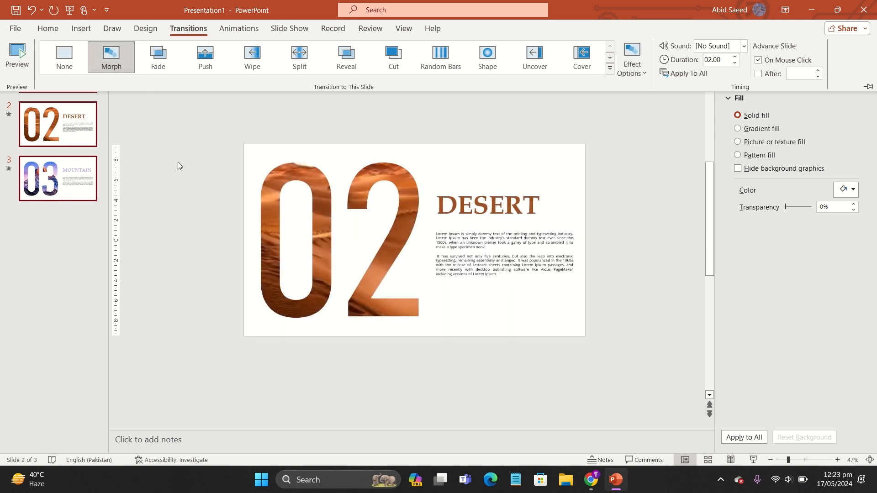
Step: Copy the 02 photo number from slide 2, paste it onto slide 1 and move it just below the slide
{"action": "left_click", "coordinate": [78, 142]}
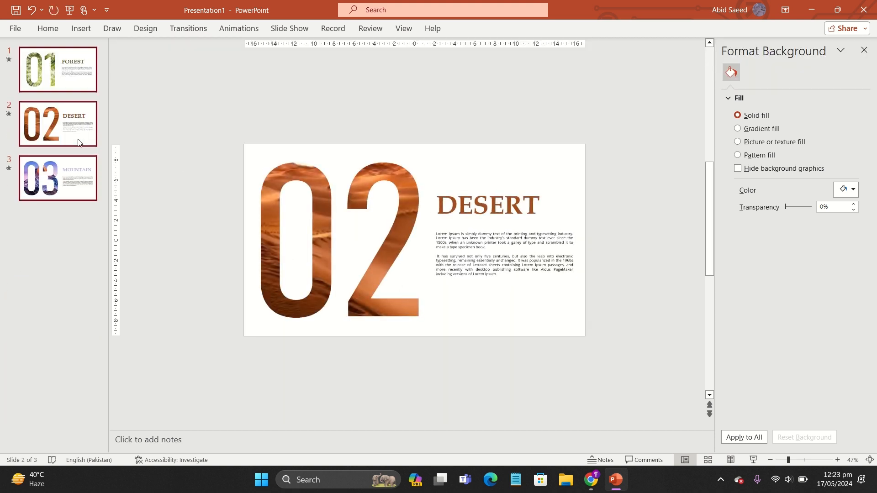
{"action": "key", "text": "Up"}
{"action": "left_click", "coordinate": [45, 142]}
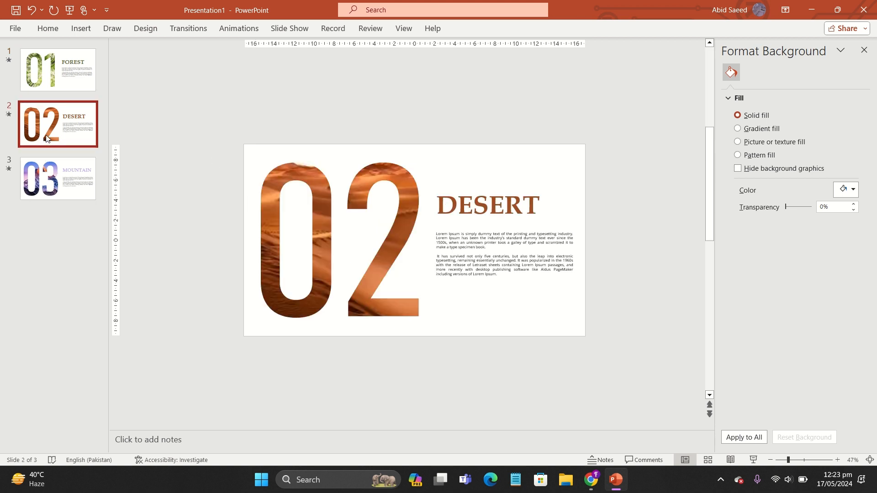
{"action": "left_click", "coordinate": [328, 269]}
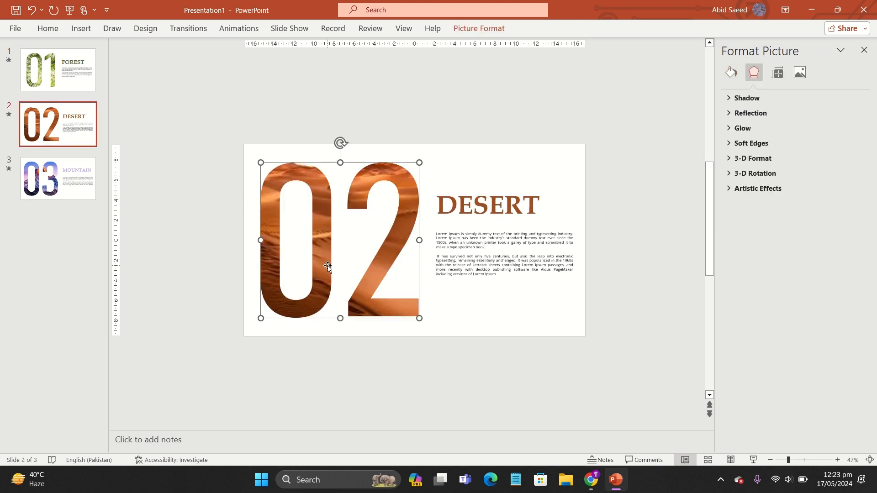
{"action": "left_click", "coordinate": [80, 85]}
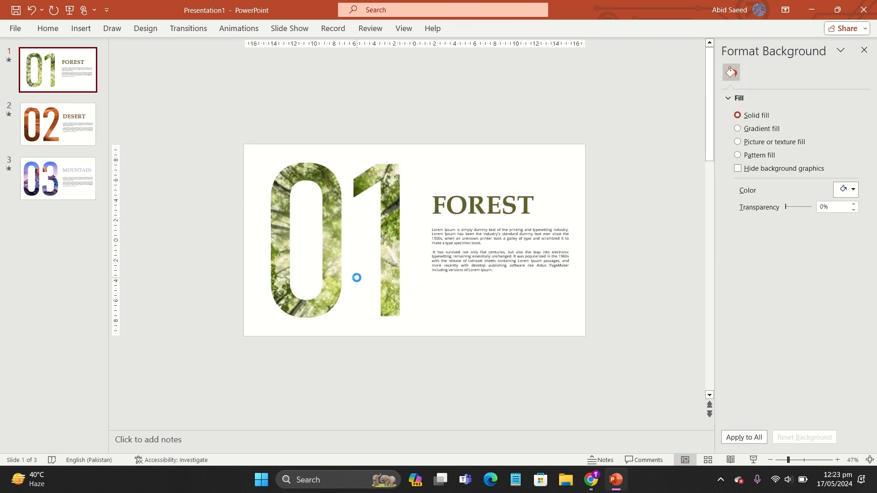
{"action": "key", "text": "ctrl+v"}
{"action": "key", "text": "Escape"}
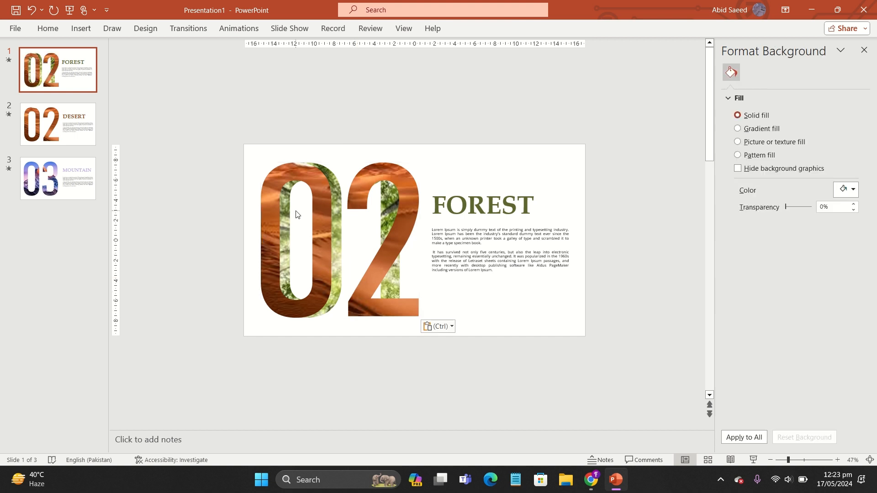
{"action": "left_click", "coordinate": [275, 204]}
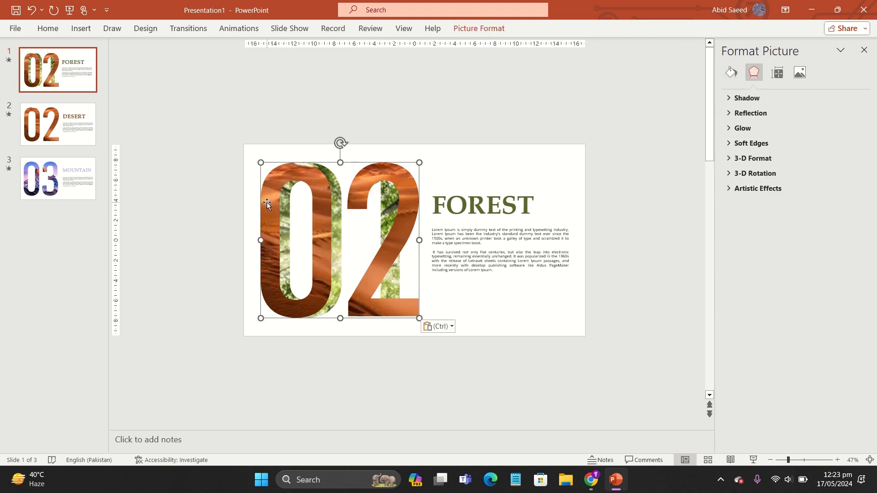
{"action": "left_click_drag", "start_coordinate": [267, 202], "coordinate": [274, 380]}
{"action": "scroll", "coordinate": [213, 246], "scroll_direction": "down", "scroll_amount": 2}
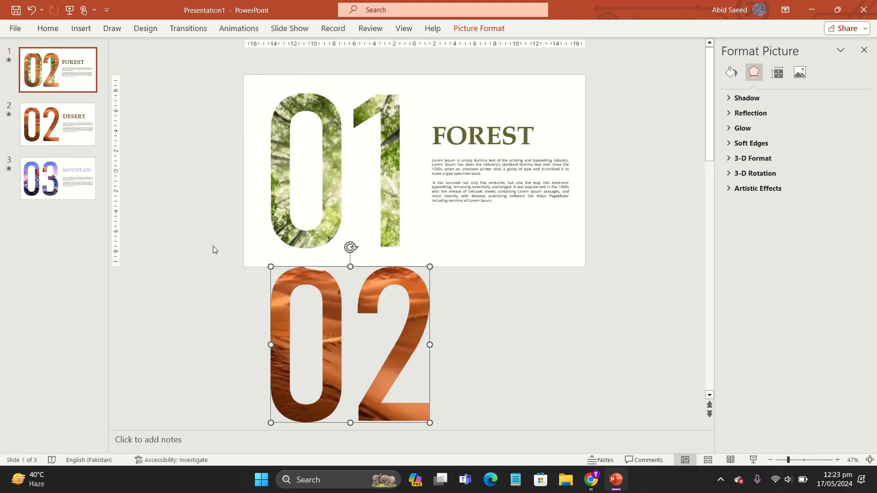
Step: Copy the 03 photo number from slide 3, paste it onto slide 1 and move it below the 02, off the slide
{"action": "left_click", "coordinate": [209, 218]}
{"action": "left_click", "coordinate": [58, 178]}
{"action": "left_click", "coordinate": [261, 197]}
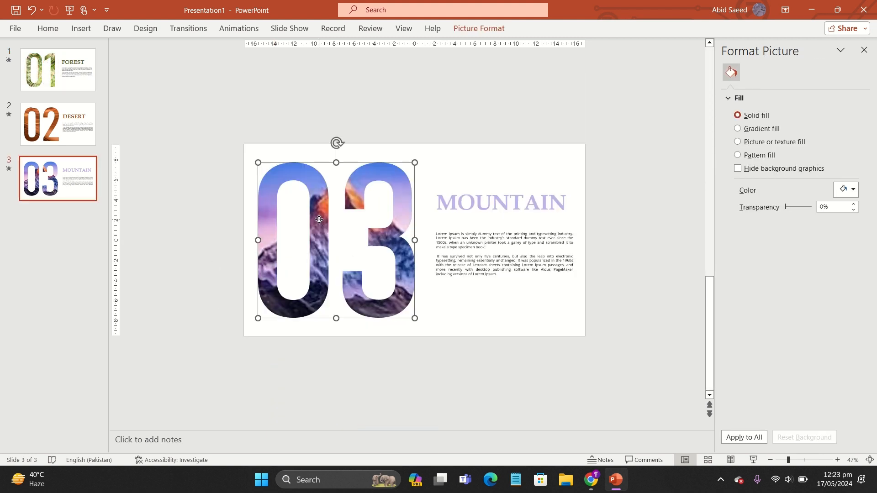
{"action": "left_click", "coordinate": [64, 80]}
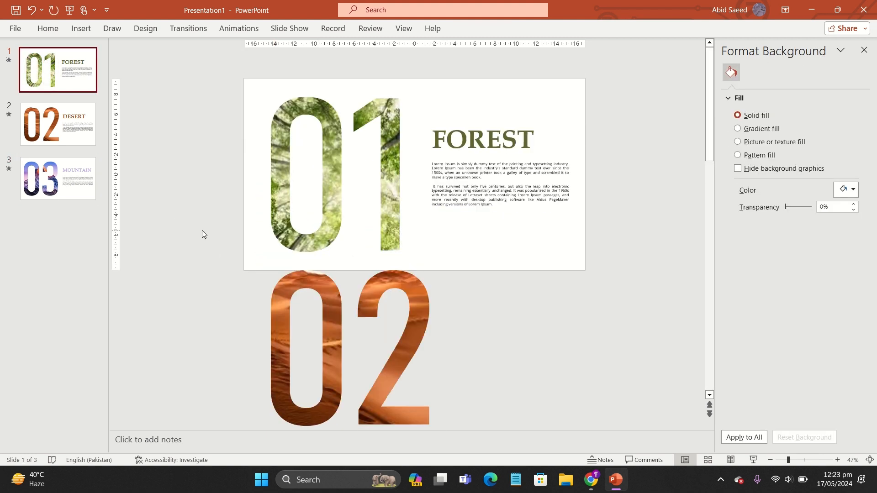
{"action": "scroll", "coordinate": [202, 231], "scroll_direction": "down", "scroll_amount": 2}
{"action": "scroll", "coordinate": [202, 230], "scroll_direction": "up", "scroll_amount": 2}
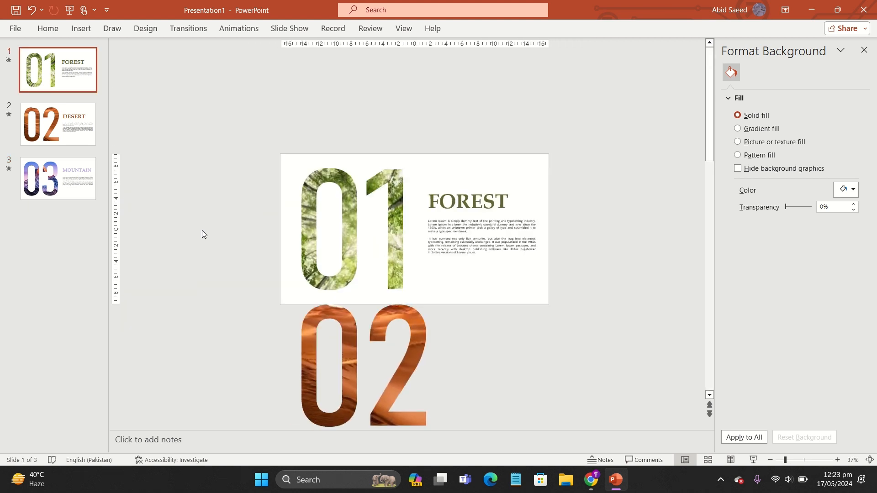
{"action": "scroll", "coordinate": [202, 231], "scroll_direction": "down", "scroll_amount": 3}
{"action": "key", "text": "ctrl+v"}
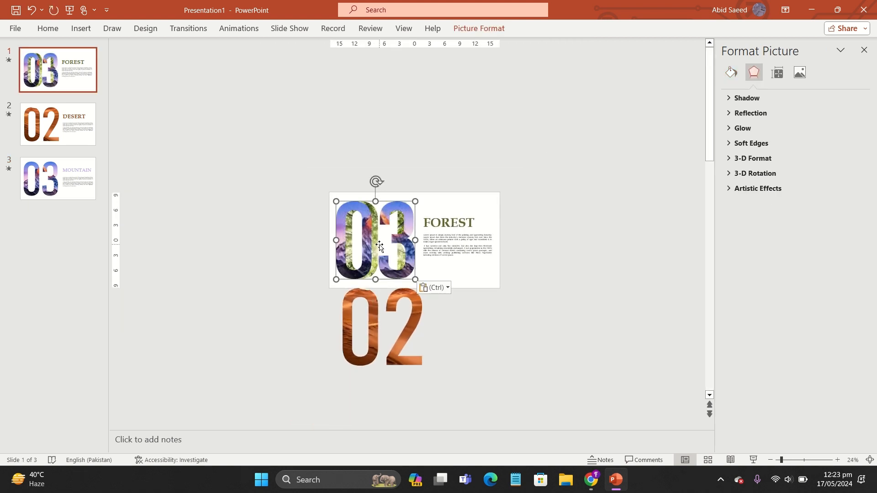
{"action": "left_click_drag", "start_coordinate": [380, 247], "coordinate": [382, 249]}
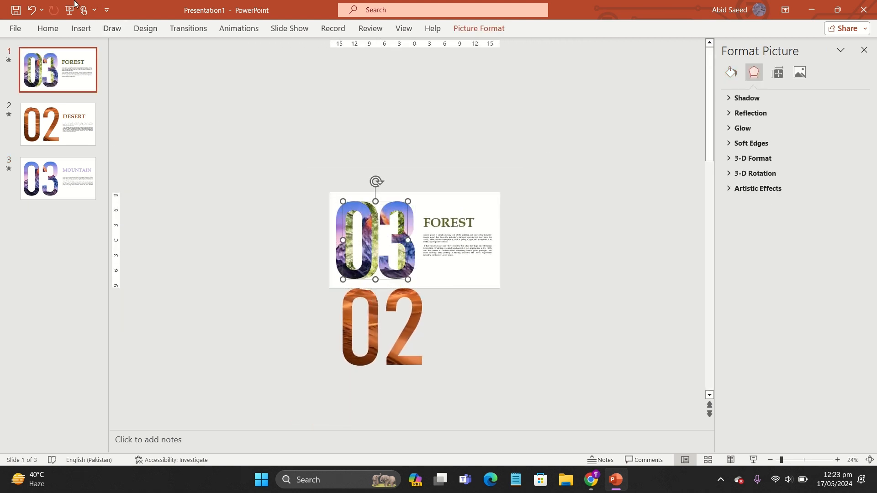
{"action": "left_click", "coordinate": [30, 13]}
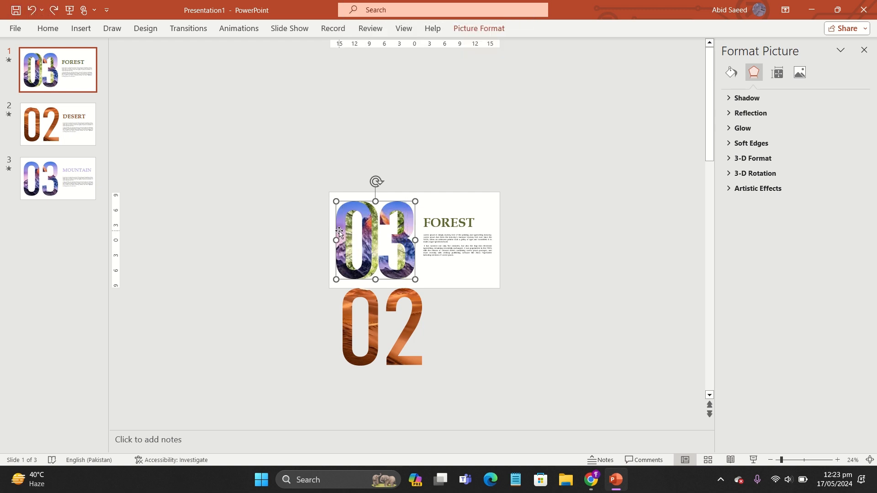
{"action": "left_click_drag", "start_coordinate": [339, 232], "coordinate": [348, 403]}
{"action": "scroll", "coordinate": [357, 315], "scroll_direction": "down", "scroll_amount": 1}
Step: Nudge the off-slide 02 number slightly to line it up beneath slide 1
{"action": "left_click", "coordinate": [357, 315]}
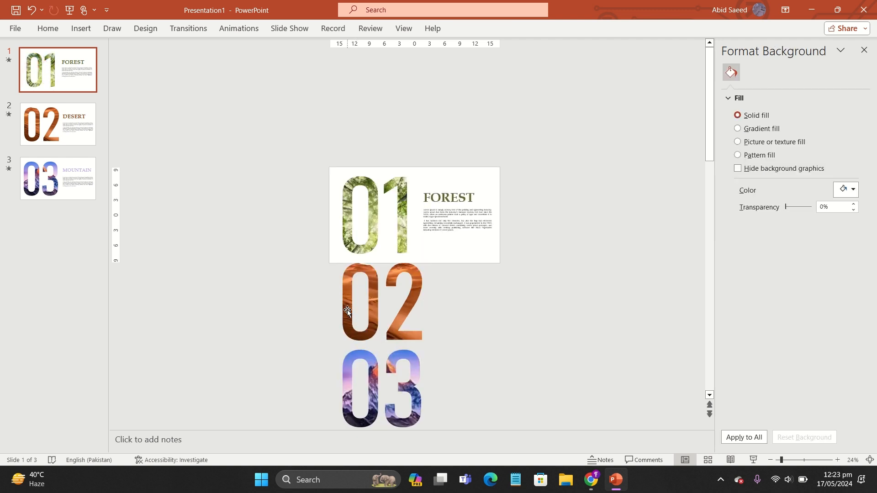
{"action": "left_click_drag", "start_coordinate": [348, 310], "coordinate": [348, 308]}
{"action": "left_click", "coordinate": [295, 265]}
{"action": "scroll", "coordinate": [294, 265], "scroll_direction": "down", "scroll_amount": 1}
{"action": "scroll", "coordinate": [294, 265], "scroll_direction": "up", "scroll_amount": 1}
{"action": "scroll", "coordinate": [294, 265], "scroll_direction": "down", "scroll_amount": 2}
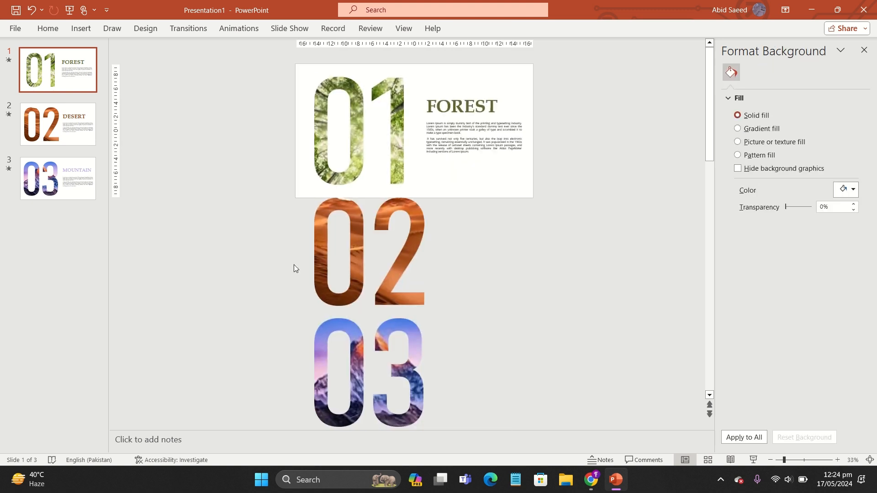
{"action": "scroll", "coordinate": [294, 264], "scroll_direction": "up", "scroll_amount": 1}
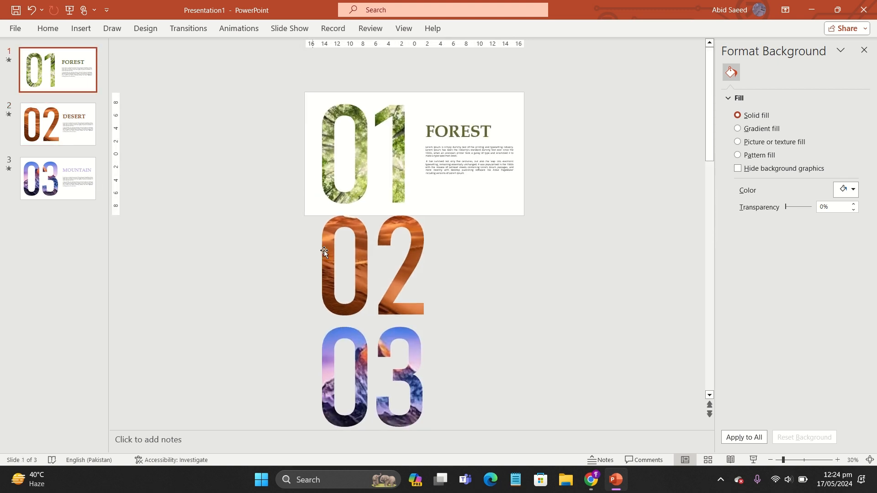
Step: Paste the 03 photo number onto slide 2 and position it just below the slide
{"action": "left_click", "coordinate": [327, 178]}
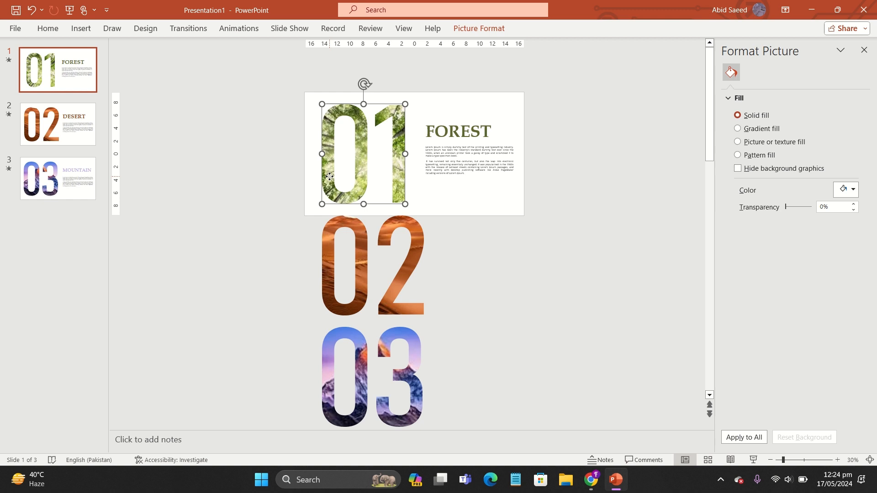
{"action": "left_click", "coordinate": [354, 394]}
{"action": "left_click", "coordinate": [80, 118]}
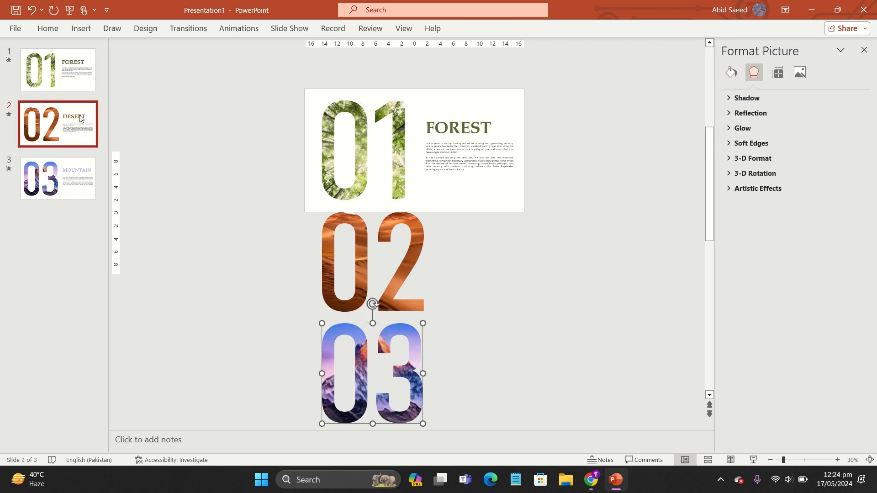
{"action": "key", "text": "ctrl+v"}
{"action": "left_click_drag", "start_coordinate": [370, 353], "coordinate": [366, 254]}
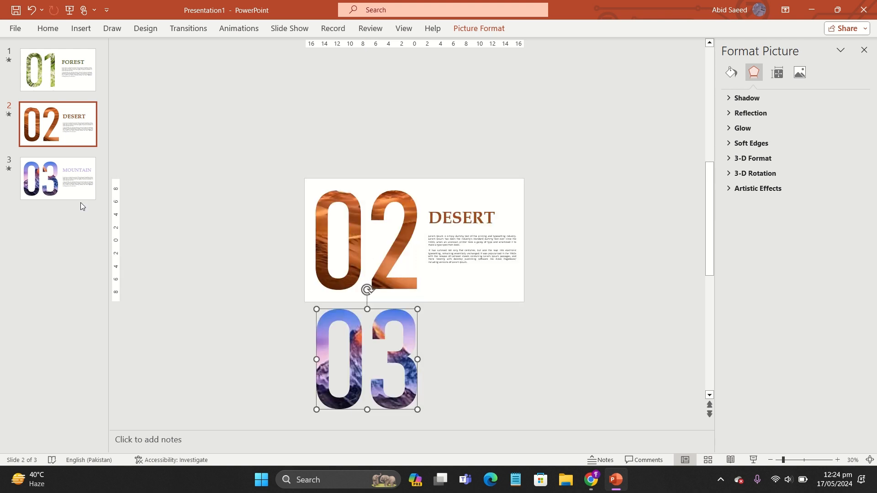
Step: Select all three slides again and apply the Morph transition to them
{"action": "left_click", "coordinate": [68, 196]}
{"action": "left_click", "coordinate": [70, 91]}
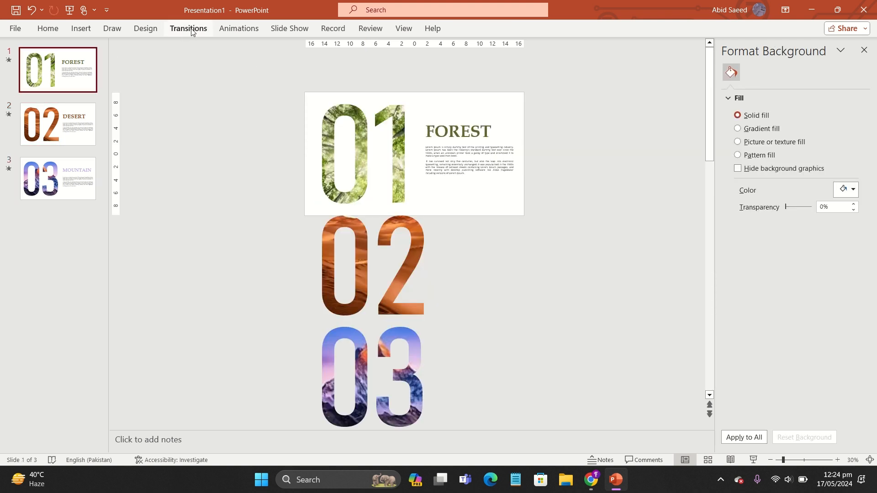
{"action": "left_click", "coordinate": [72, 108], "text": "shift"}
{"action": "left_click", "coordinate": [78, 169], "text": "shift"}
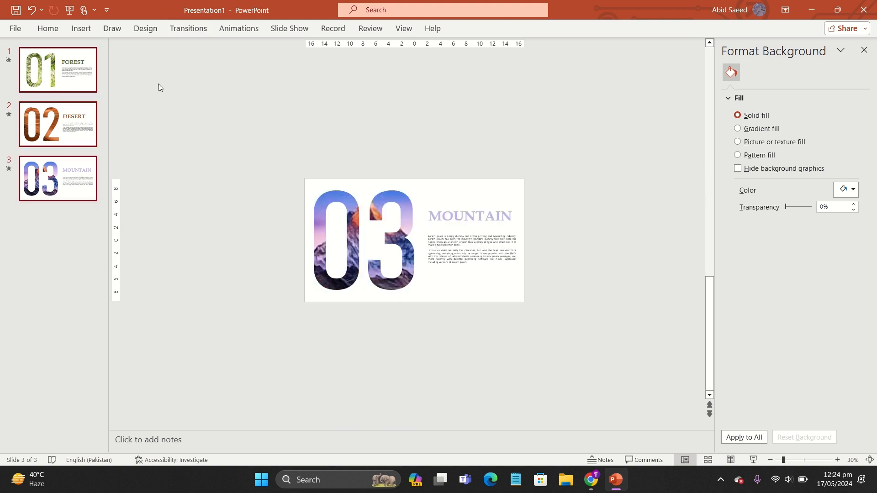
{"action": "left_click", "coordinate": [192, 34]}
{"action": "left_click", "coordinate": [118, 53]}
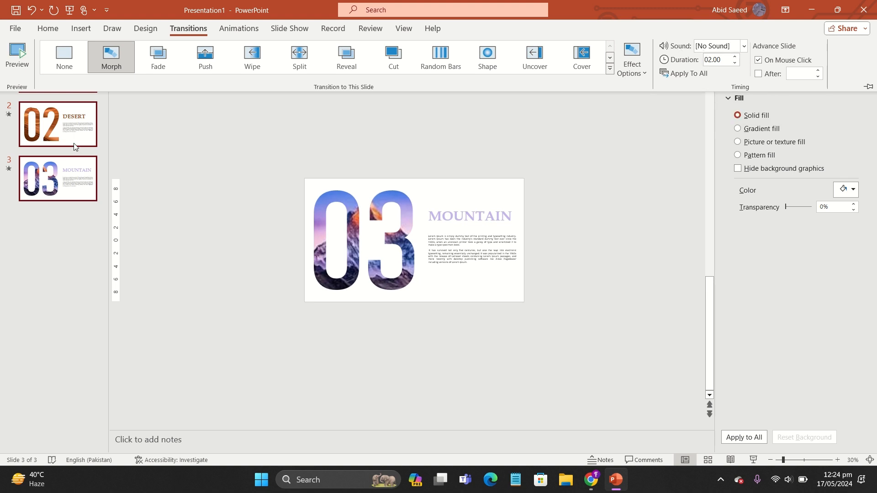
Step: Start the slide show from the beginning to preview the Morph transition
{"action": "left_click", "coordinate": [215, 171]}
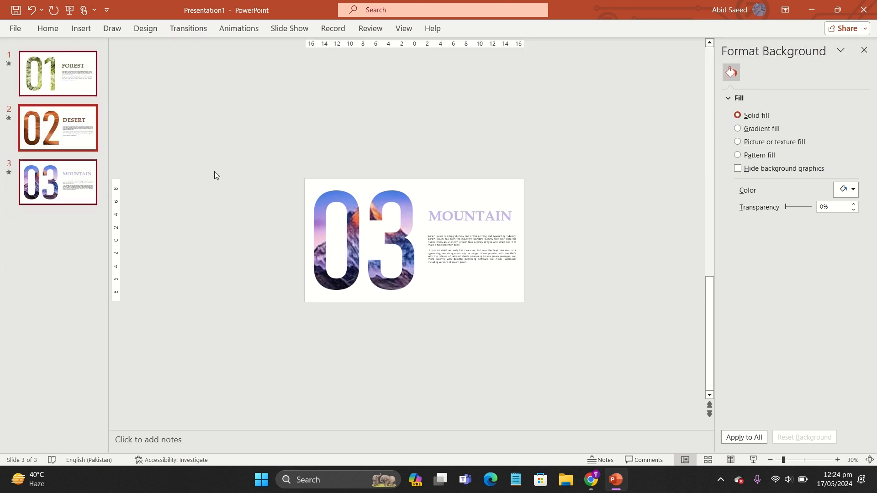
{"action": "left_click", "coordinate": [297, 29]}
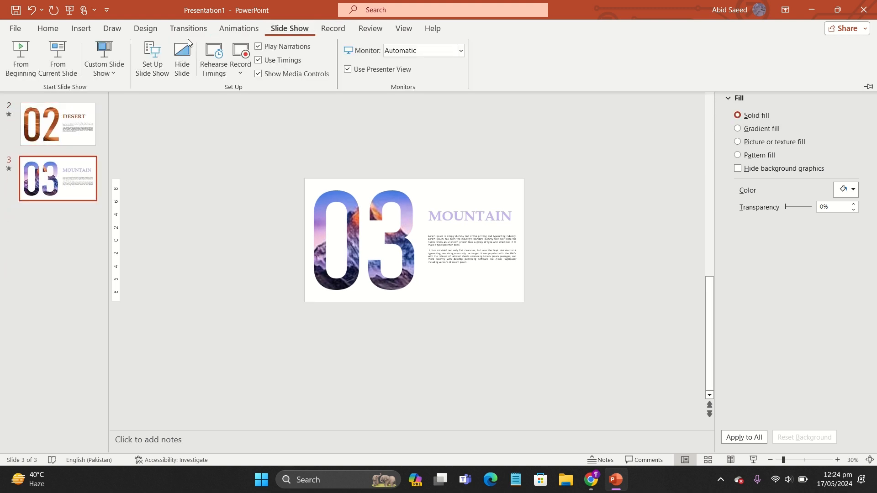
{"action": "left_click", "coordinate": [14, 67]}
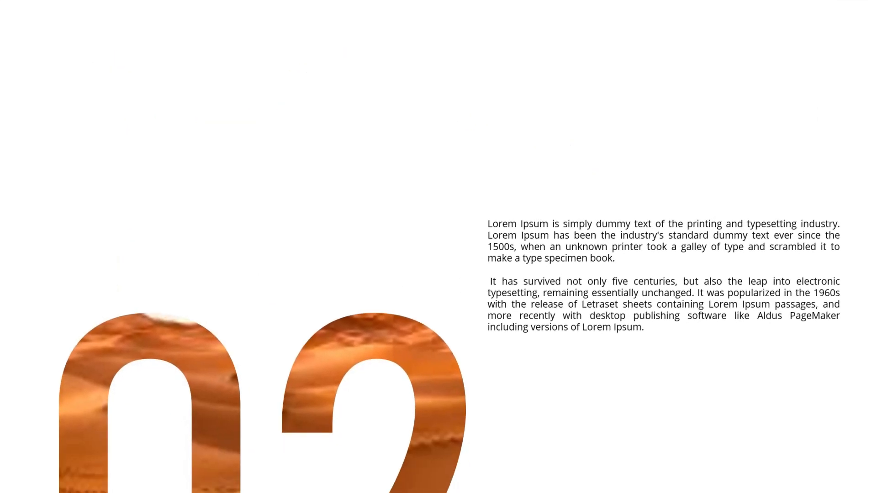